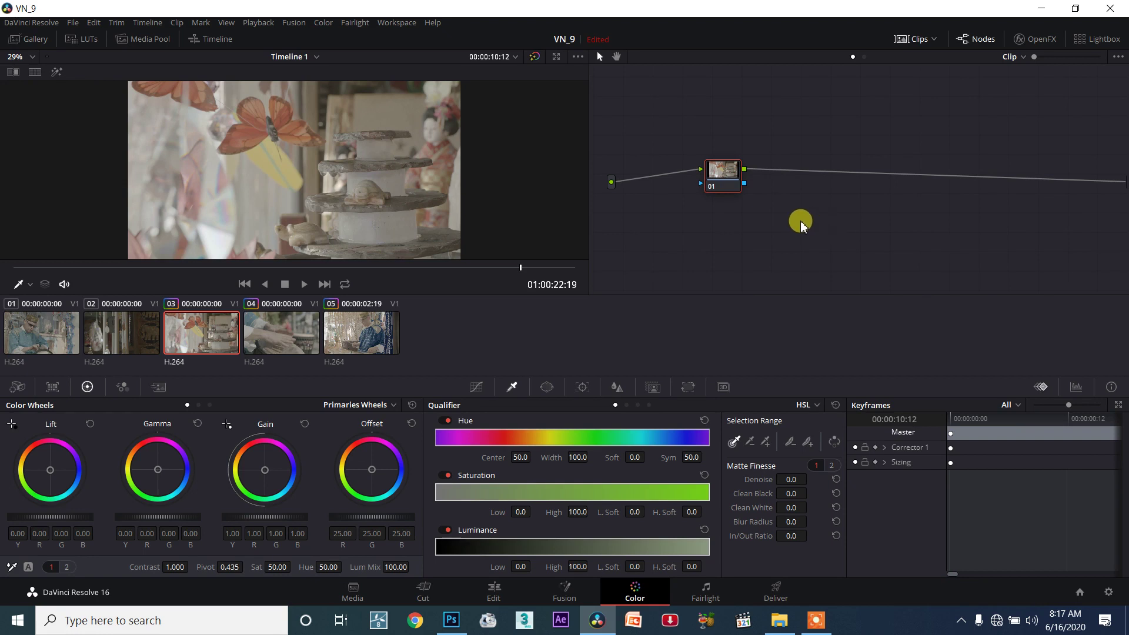
# Nudge node 01 up-left in the node graph and switch to Photoshop.
pyautogui.moveTo(718, 170)
pyautogui.mouseDown()
pyautogui.moveTo(694, 171)
pyautogui.moveTo(709, 169)
pyautogui.mouseUp()
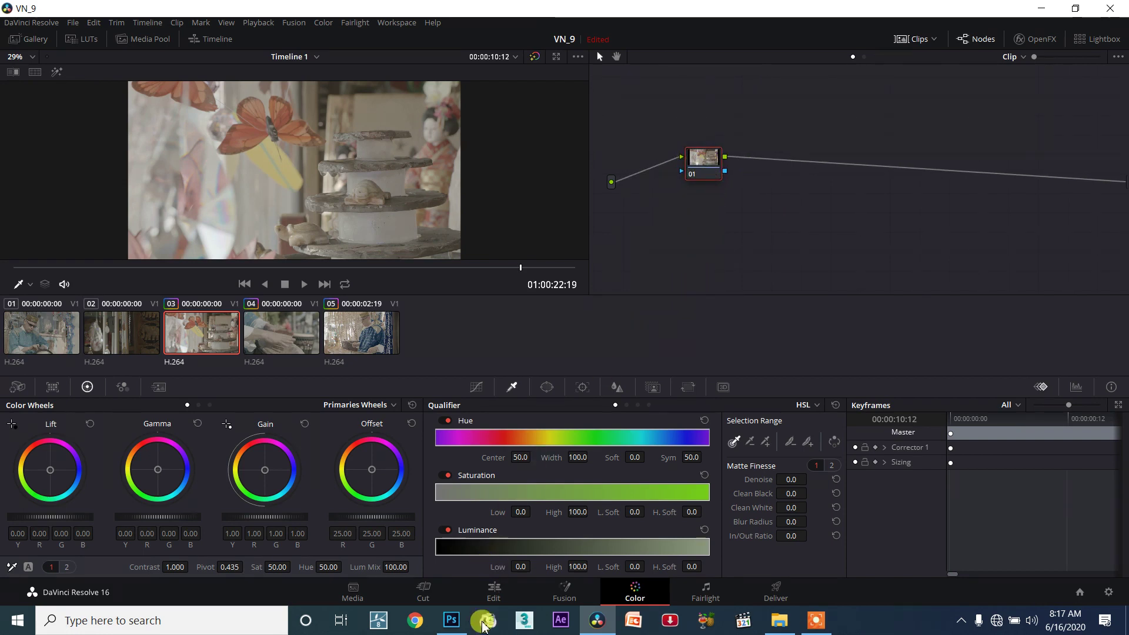
pyautogui.click(453, 620)
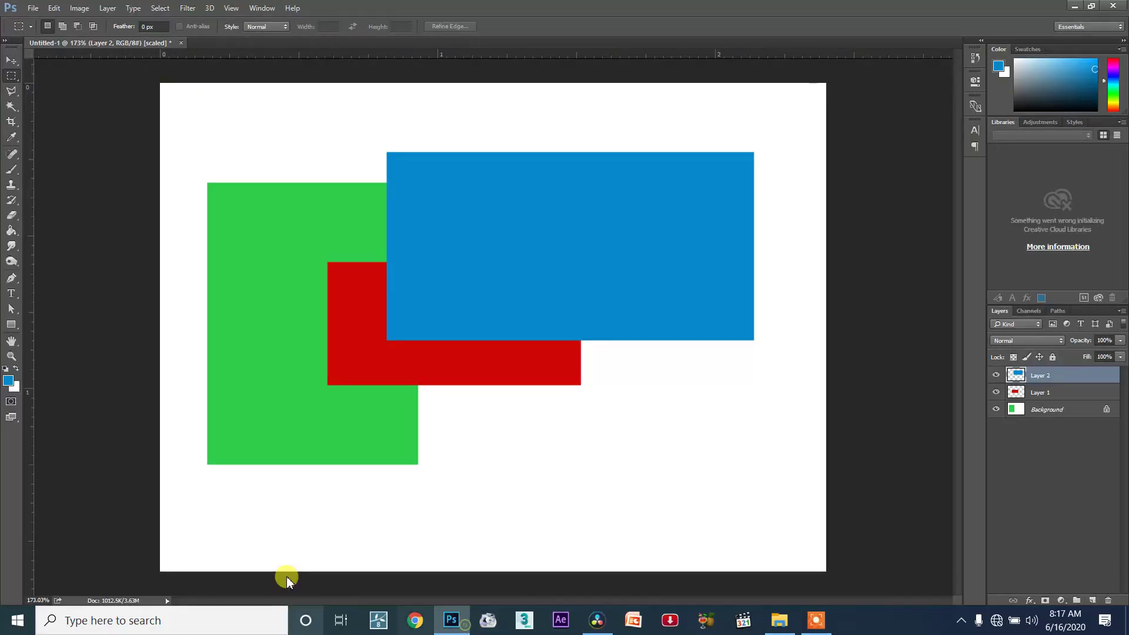
# Select Layer 2 and try the Dissolve, Darken and Multiply blend modes on it.
pyautogui.click(1038, 393)
pyautogui.click(1034, 375)
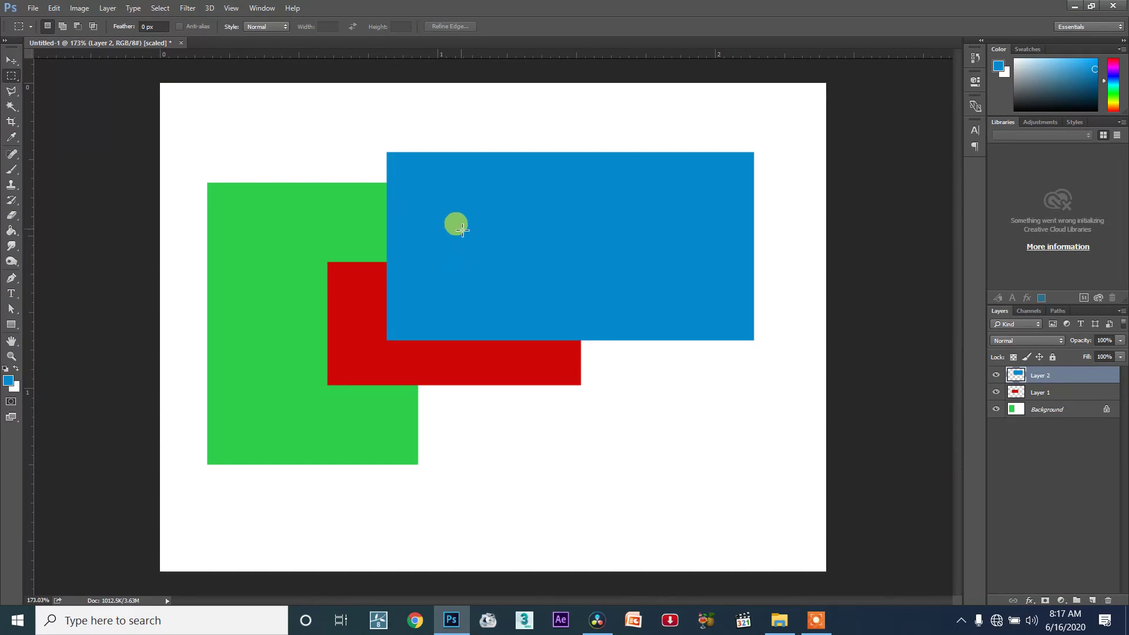
pyautogui.click(1027, 341)
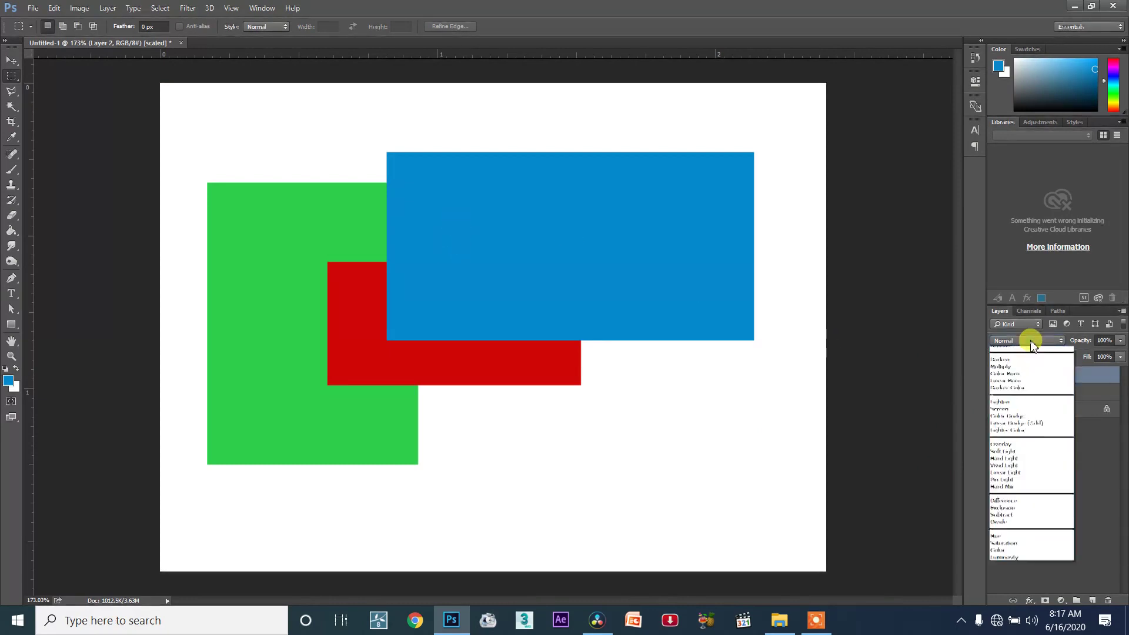
pyautogui.click(1024, 357)
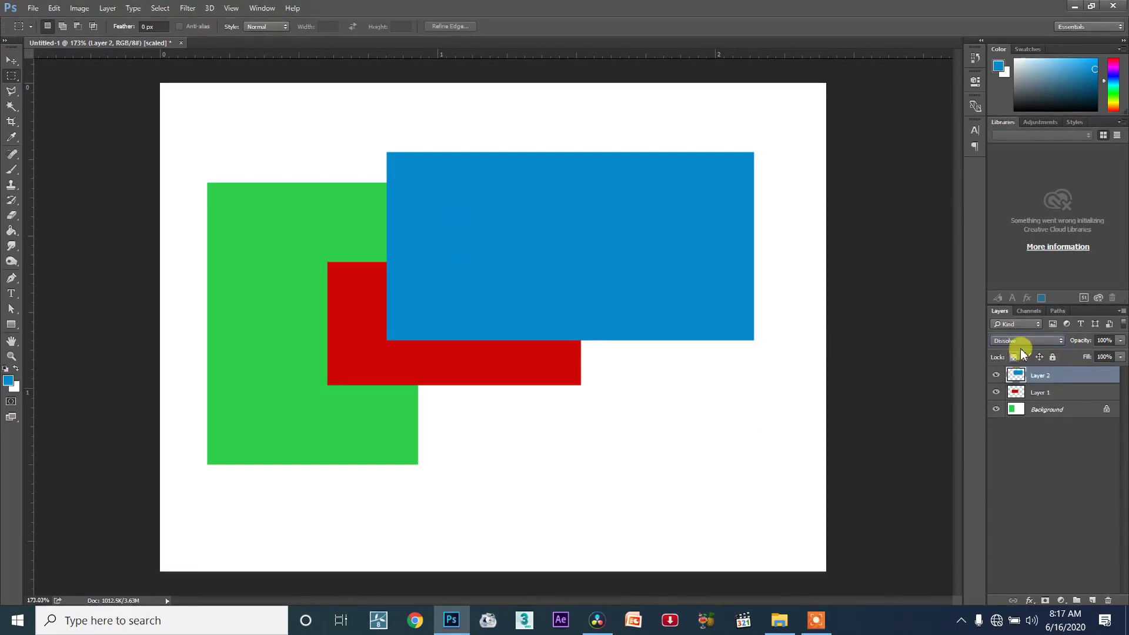
pyautogui.click(1027, 341)
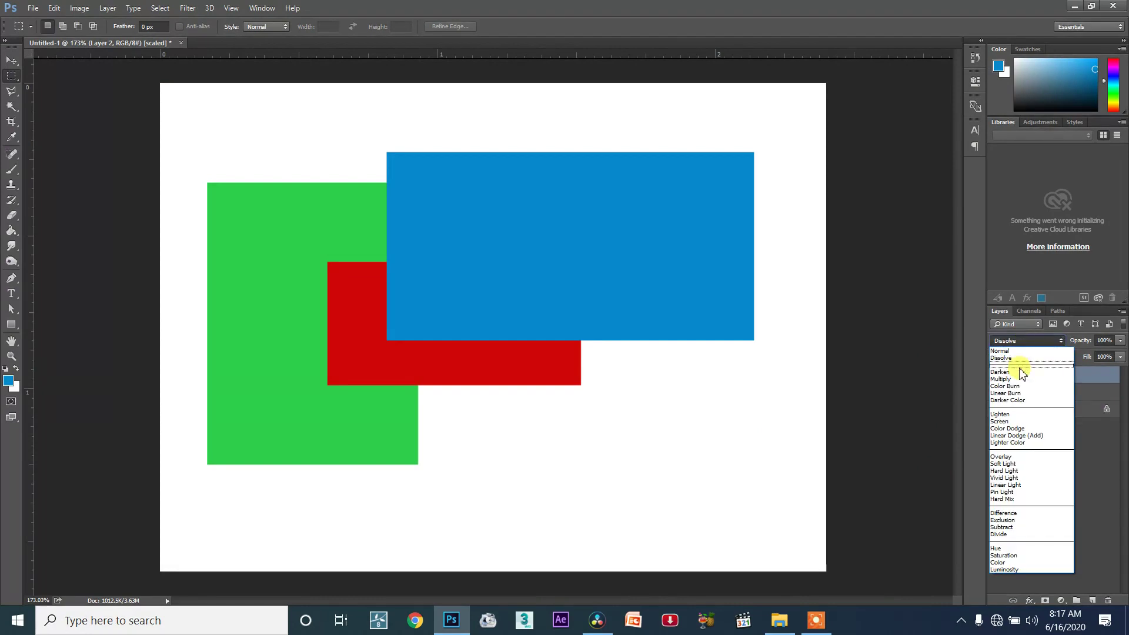
pyautogui.click(1022, 373)
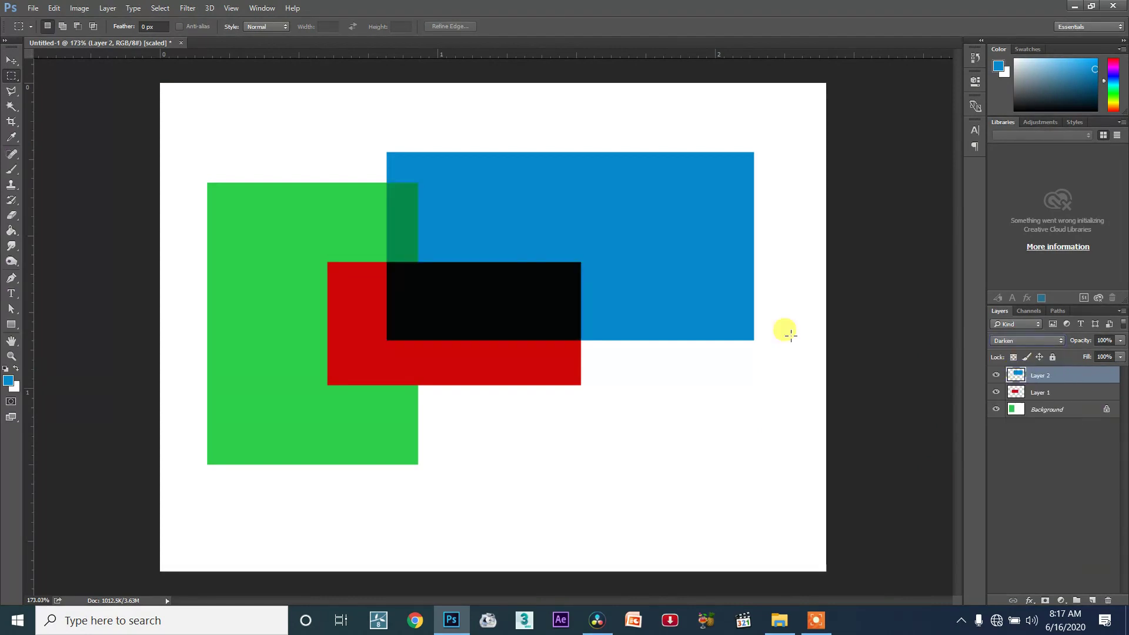
pyautogui.click(1027, 341)
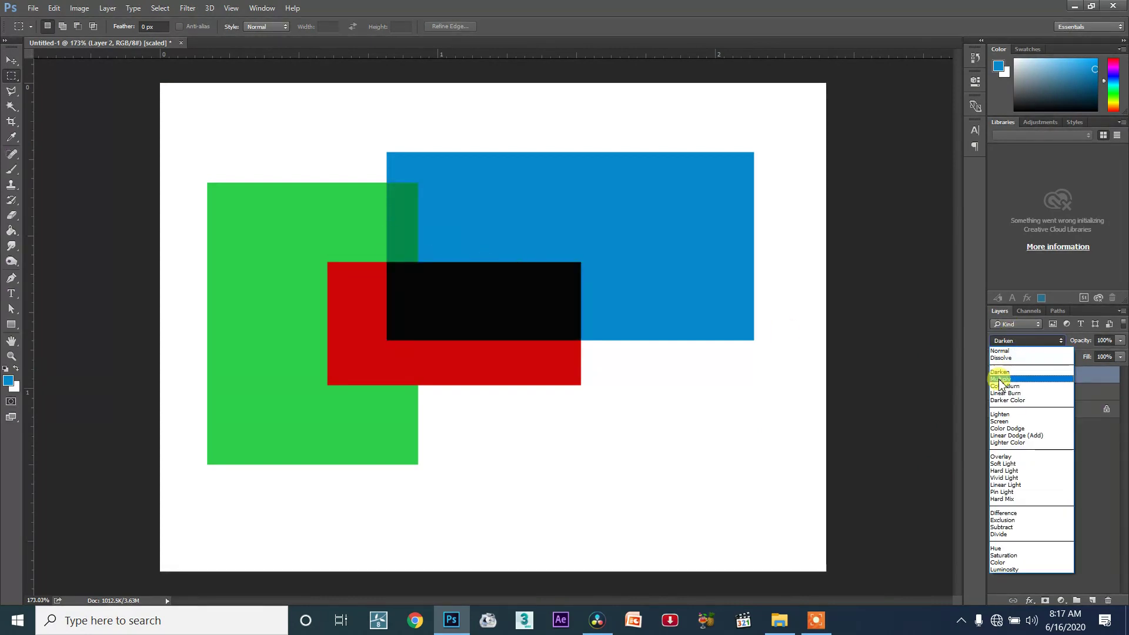
pyautogui.click(1000, 381)
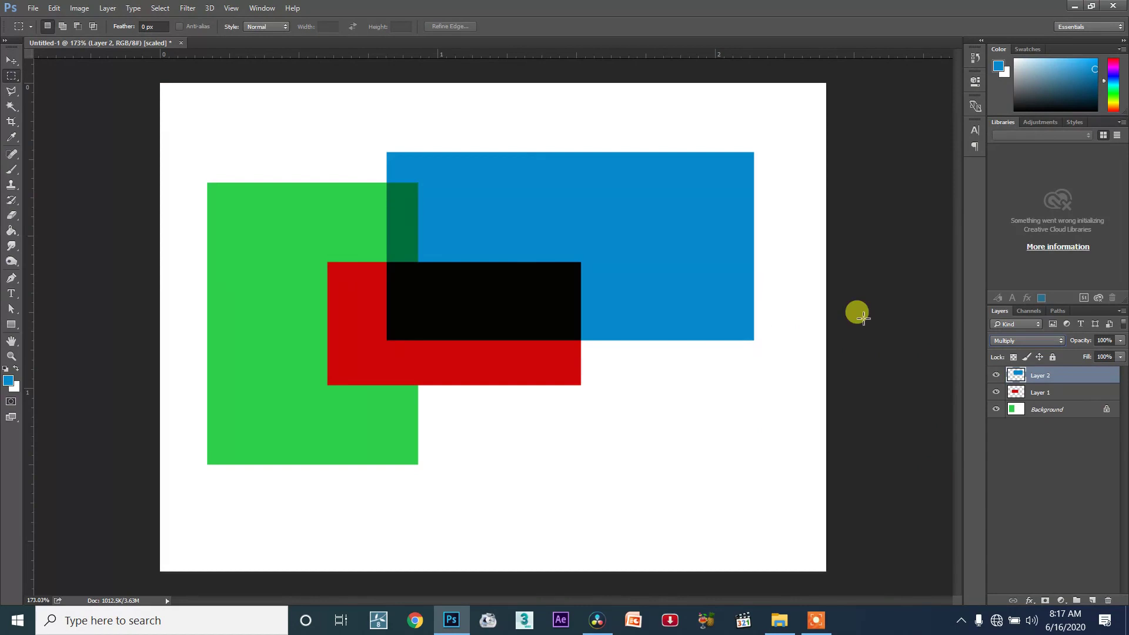
# Try Color Burn and Linear Burn, then step from Darken through the modes to Pin Light.
pyautogui.click(1024, 341)
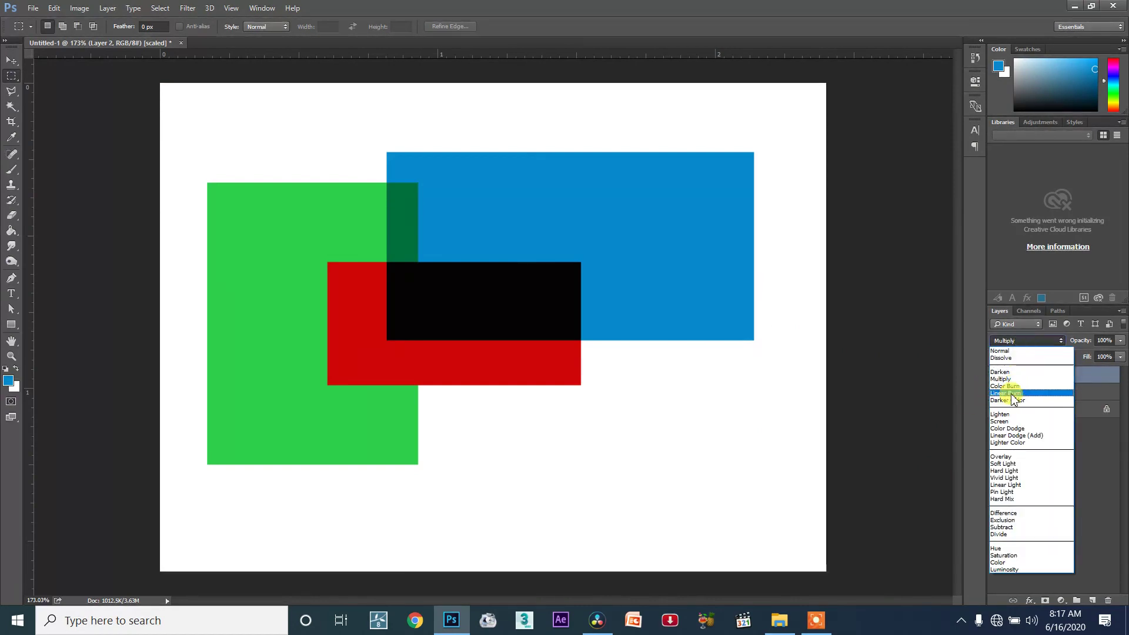
pyautogui.click(1006, 386)
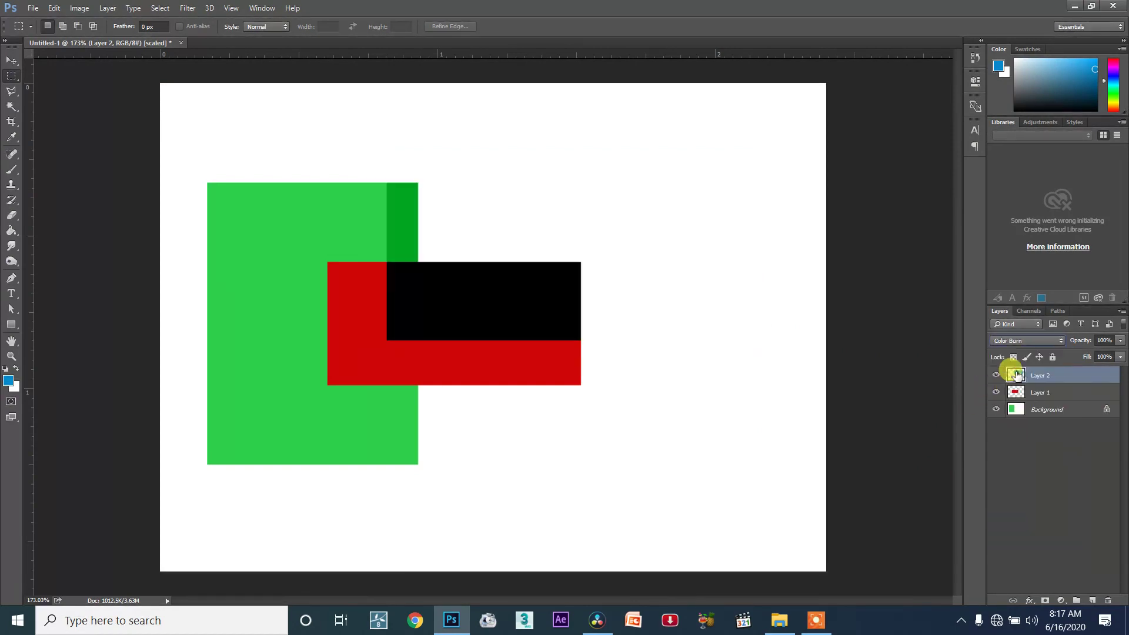
pyautogui.click(1019, 340)
pyautogui.click(1008, 393)
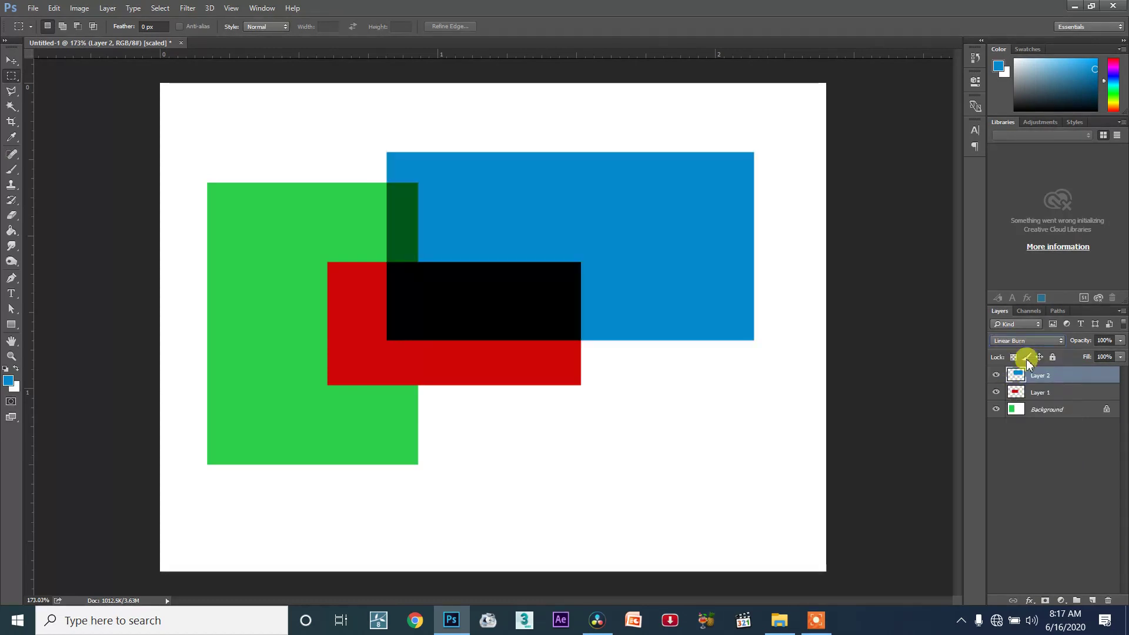
pyautogui.click(1027, 341)
pyautogui.click(1027, 372)
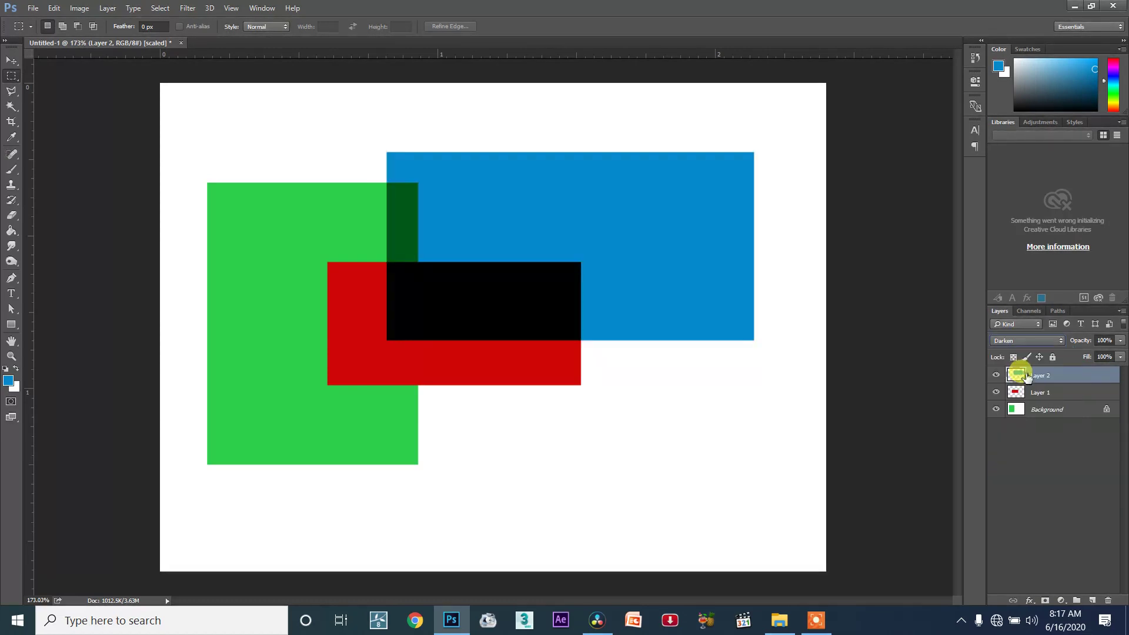
pyautogui.press('Down')
pyautogui.press('Down')
pyautogui.press('Down')
pyautogui.press('Down')
pyautogui.press('Down')
pyautogui.press('Down')
pyautogui.press('Down')
pyautogui.press('Down')
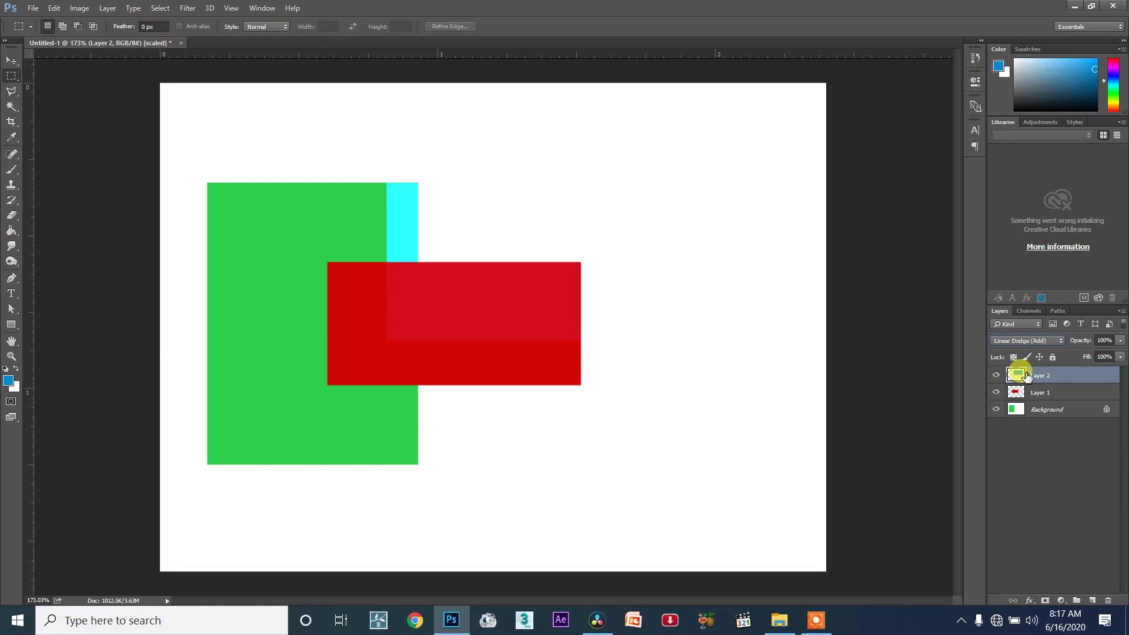
pyautogui.press('Down')
pyautogui.press('Down')
pyautogui.press('Down')
pyautogui.press('Down')
pyautogui.press('Down')
pyautogui.press('Down')
pyautogui.press('Down')
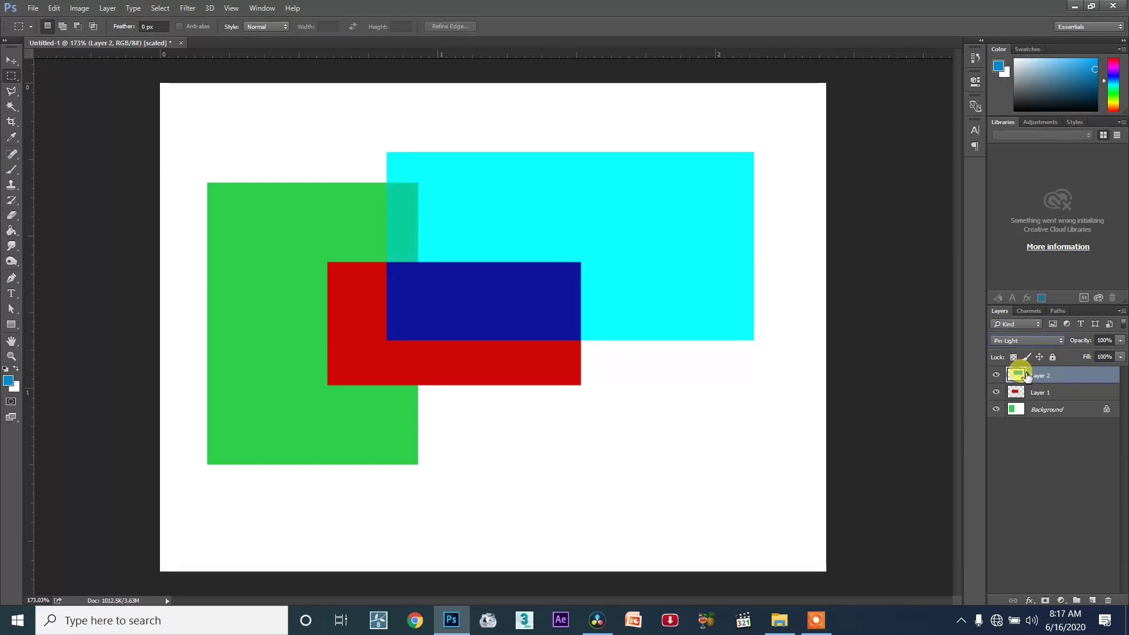
# Return to Resolve and shift node 01 slightly left in the node graph.
pyautogui.click(1077, 7)
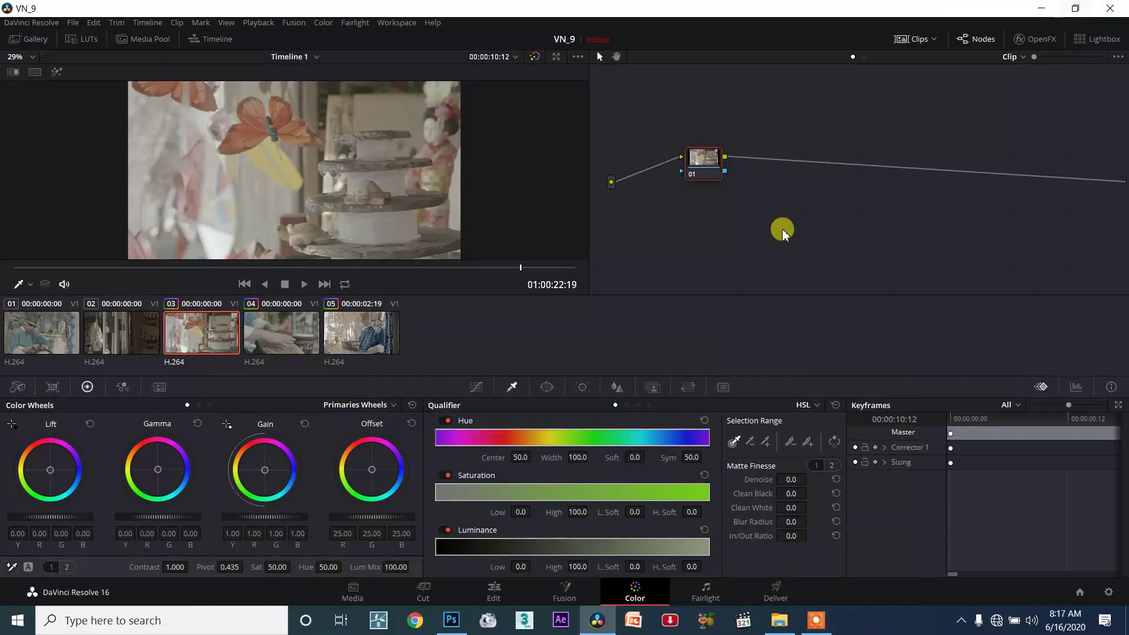
pyautogui.moveTo(700, 172)
pyautogui.mouseDown()
pyautogui.moveTo(686, 175)
pyautogui.moveTo(697, 169)
pyautogui.mouseUp()
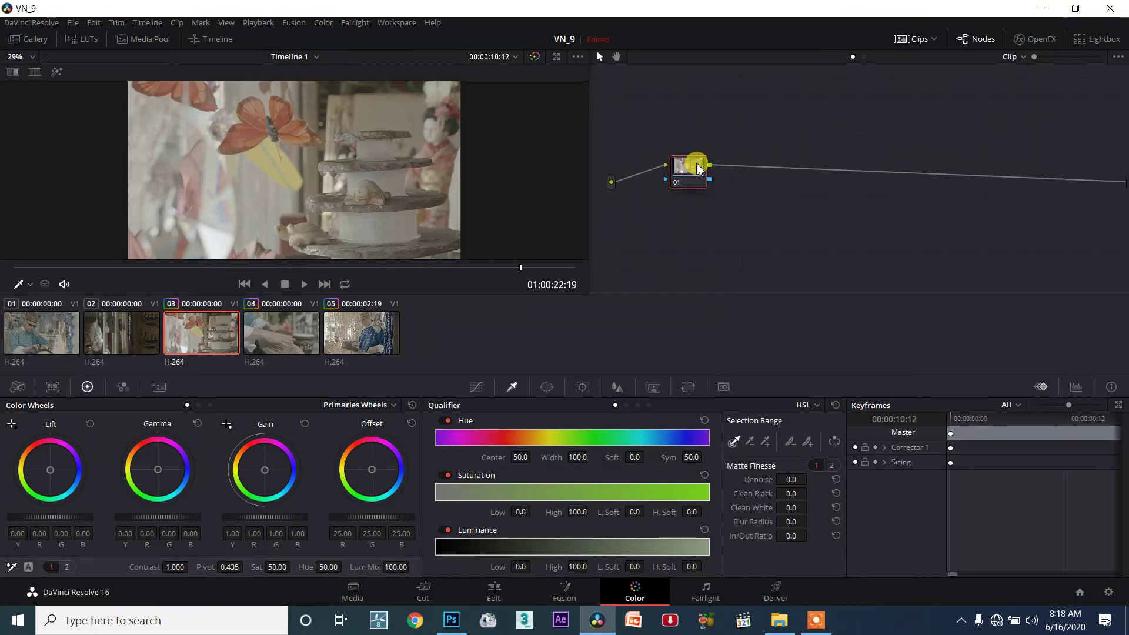
pyautogui.rightClick(696, 169)
pyautogui.moveTo(744, 223)
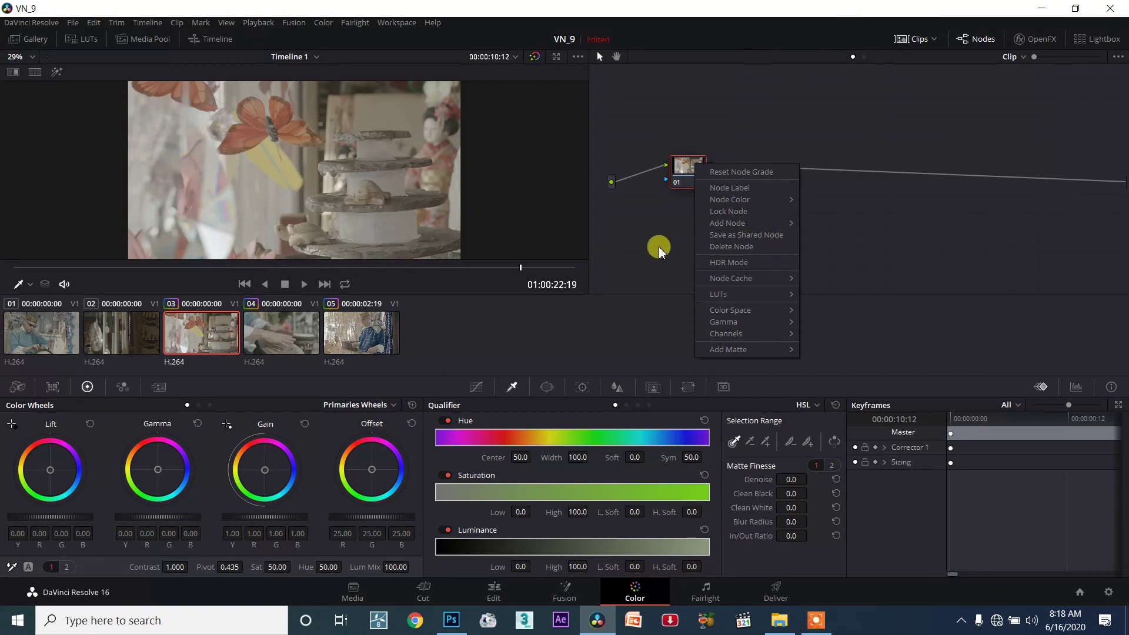
pyautogui.click(654, 244)
# Add serial node 02 after node 01 with Alt+S and place it up-right.
pyautogui.hotkey('alt', 's')
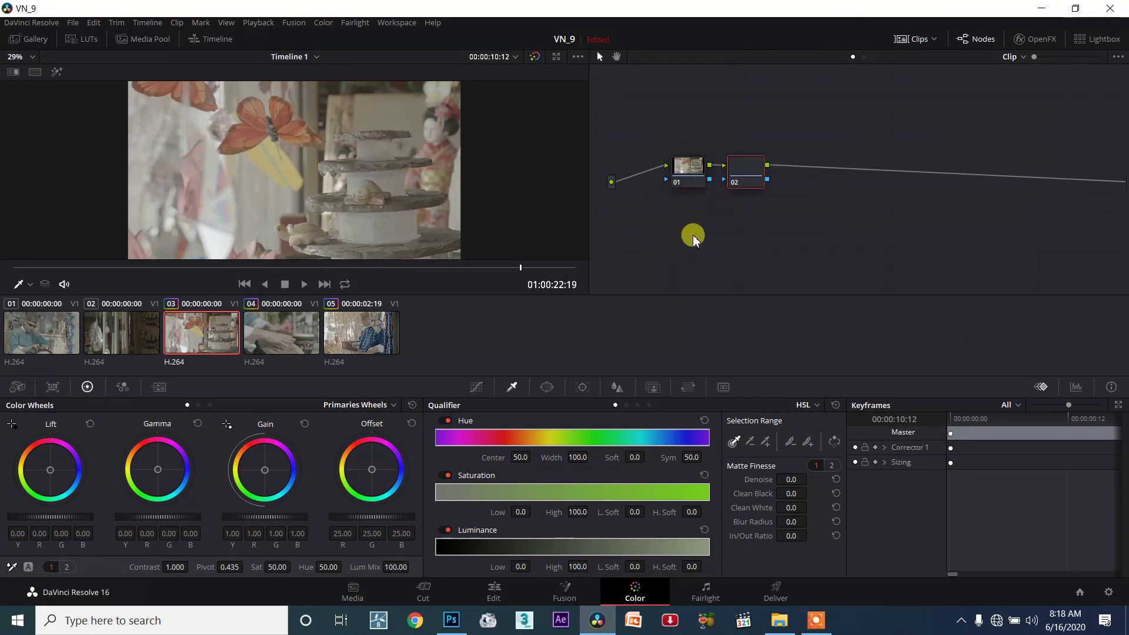
pyautogui.moveTo(742, 171); pyautogui.dragTo(805, 160)
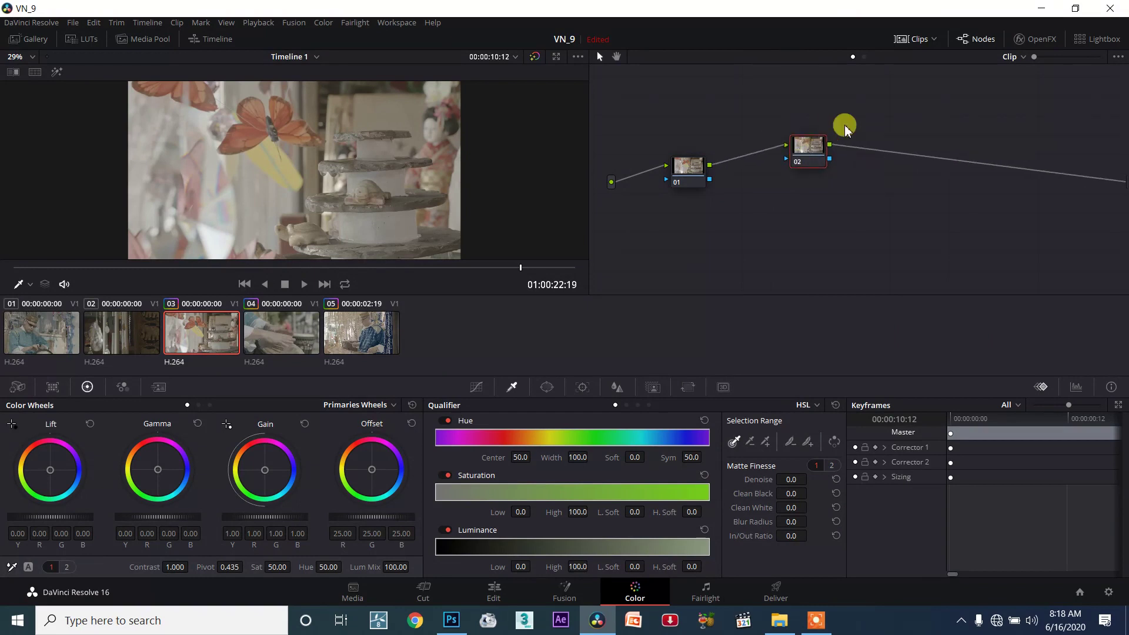
pyautogui.rightClick(803, 151)
pyautogui.moveTo(865, 208)
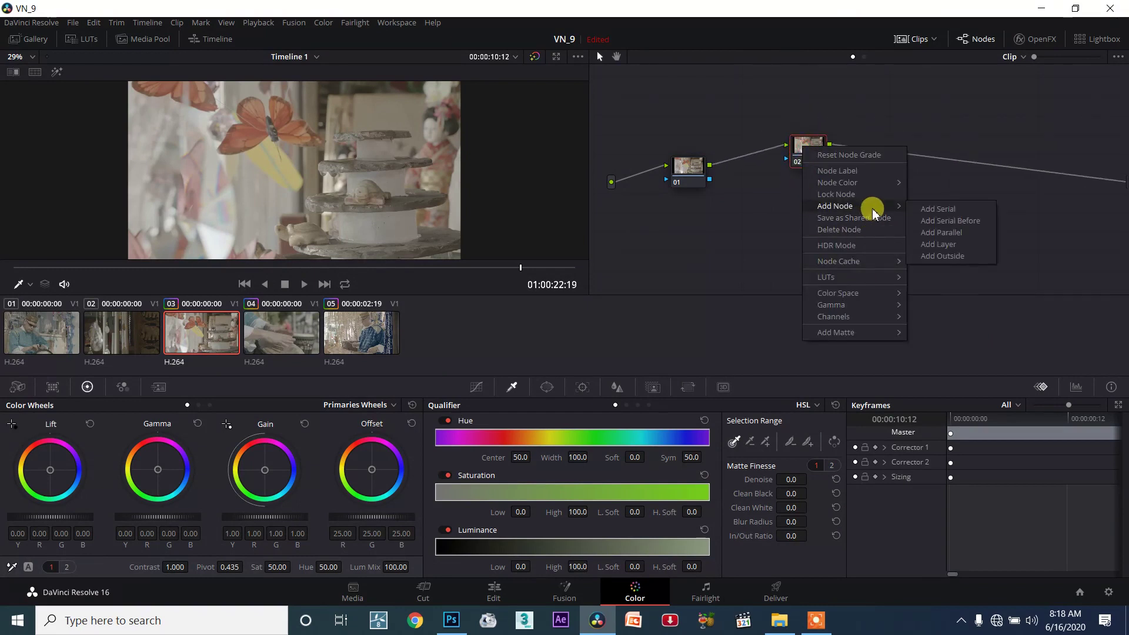
pyautogui.click(323, 22)
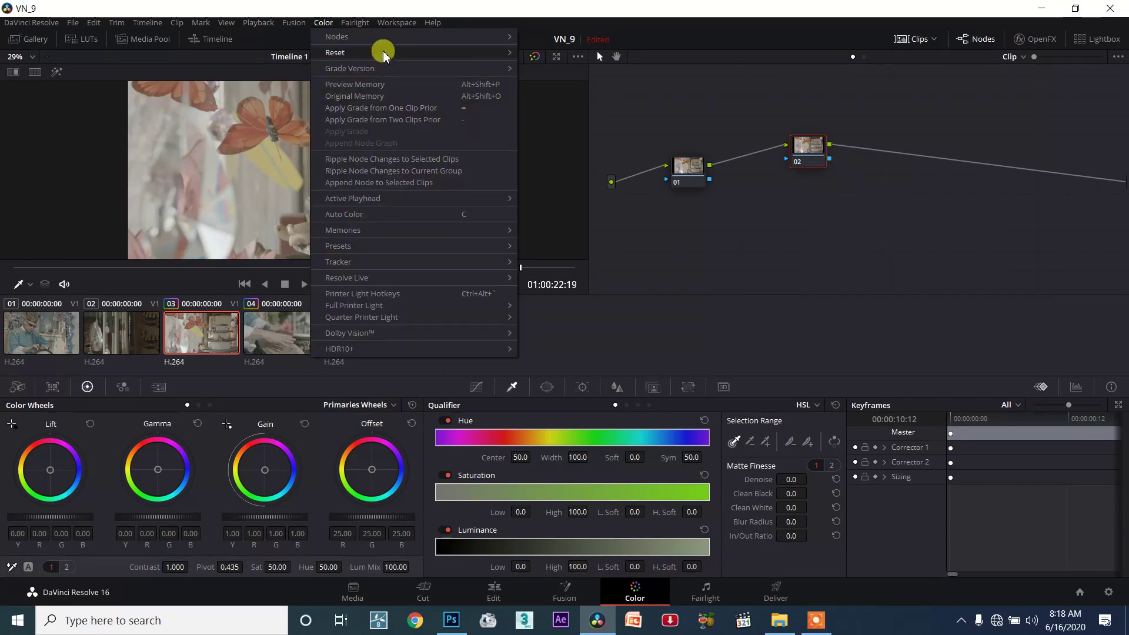
# Add layer node 04, arrange 02, 04 and the Layer Mixer as a diamond, wiring 04 to input two.
pyautogui.moveTo(384, 36)
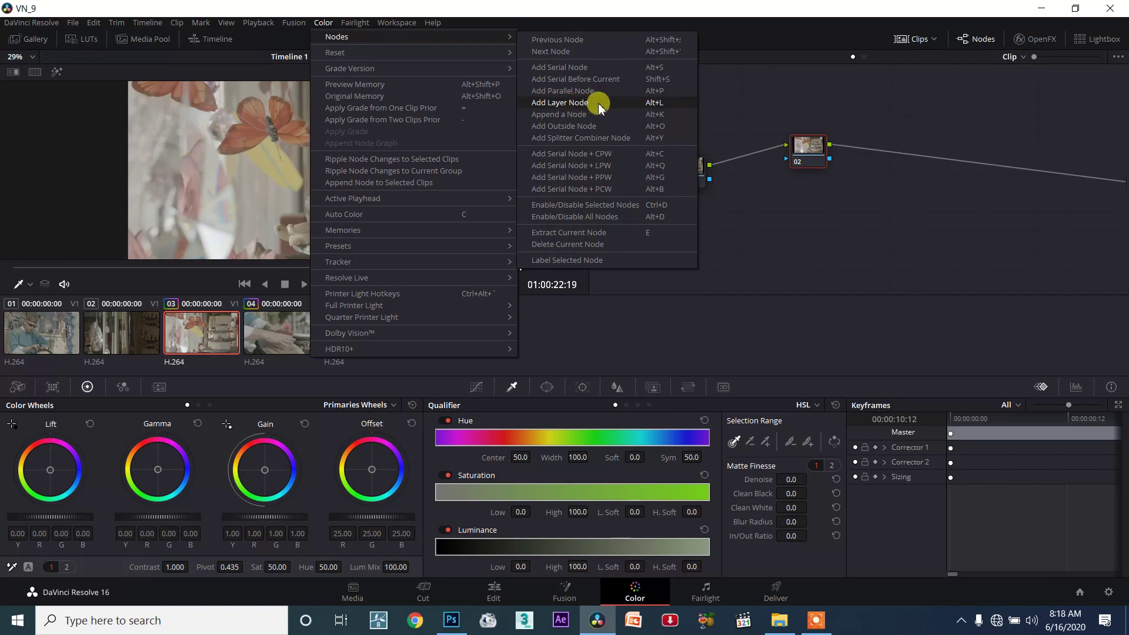
pyautogui.click(674, 104)
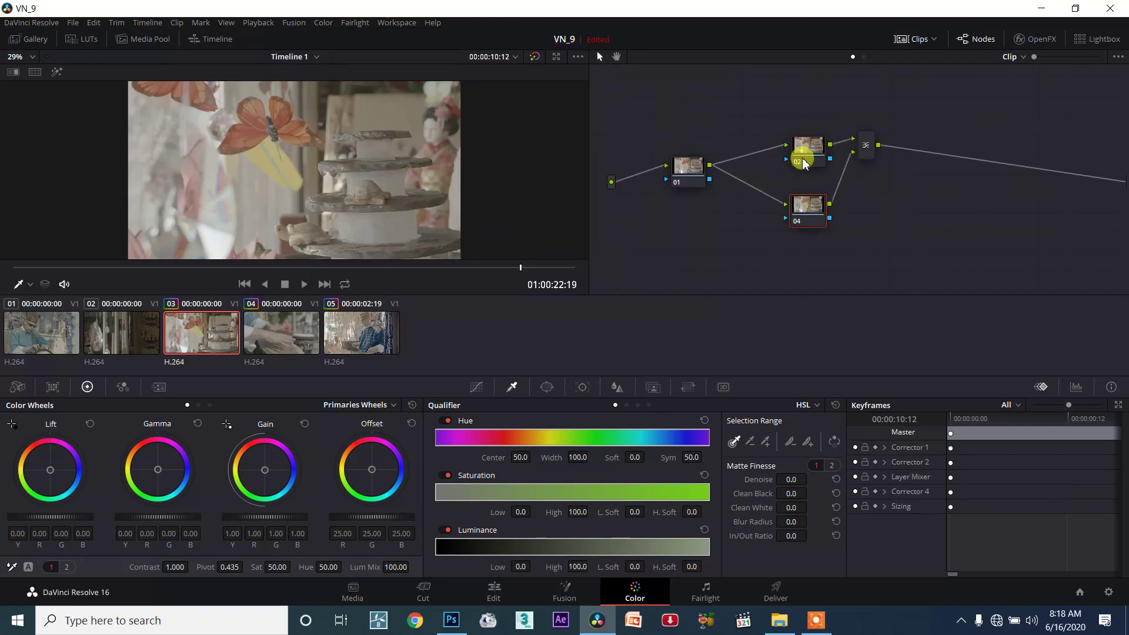
pyautogui.moveTo(864, 150); pyautogui.dragTo(853, 181)
pyautogui.moveTo(820, 218)
pyautogui.mouseDown()
pyautogui.moveTo(789, 202)
pyautogui.moveTo(806, 218)
pyautogui.mouseUp()
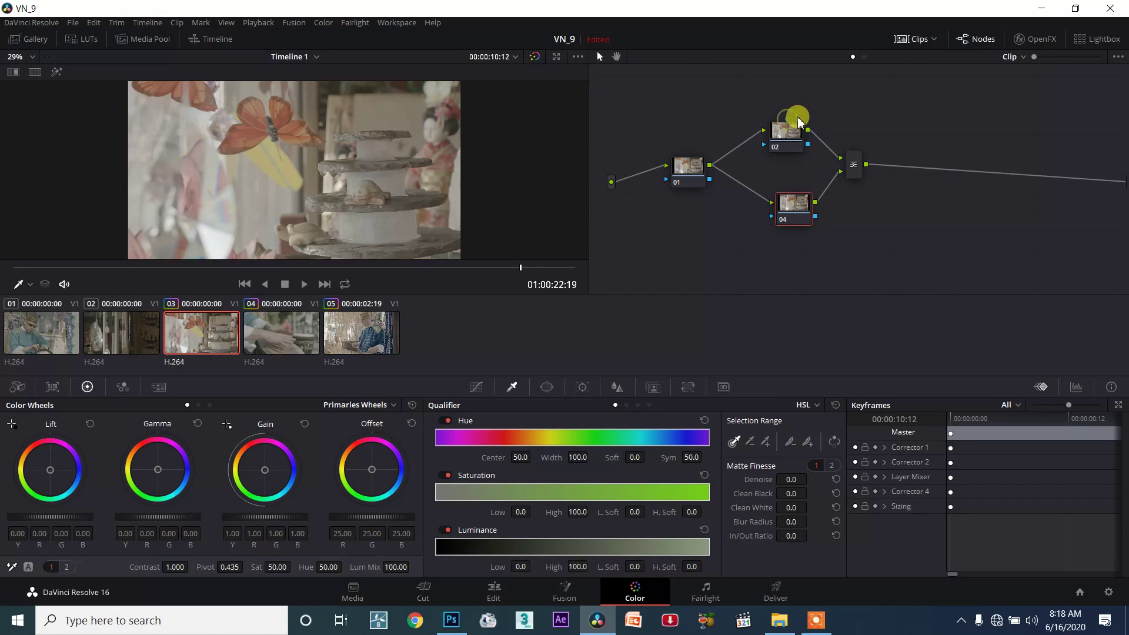
pyautogui.moveTo(809, 142)
pyautogui.mouseDown()
pyautogui.moveTo(796, 109)
pyautogui.moveTo(799, 133)
pyautogui.mouseUp()
pyautogui.moveTo(800, 194); pyautogui.dragTo(792, 198)
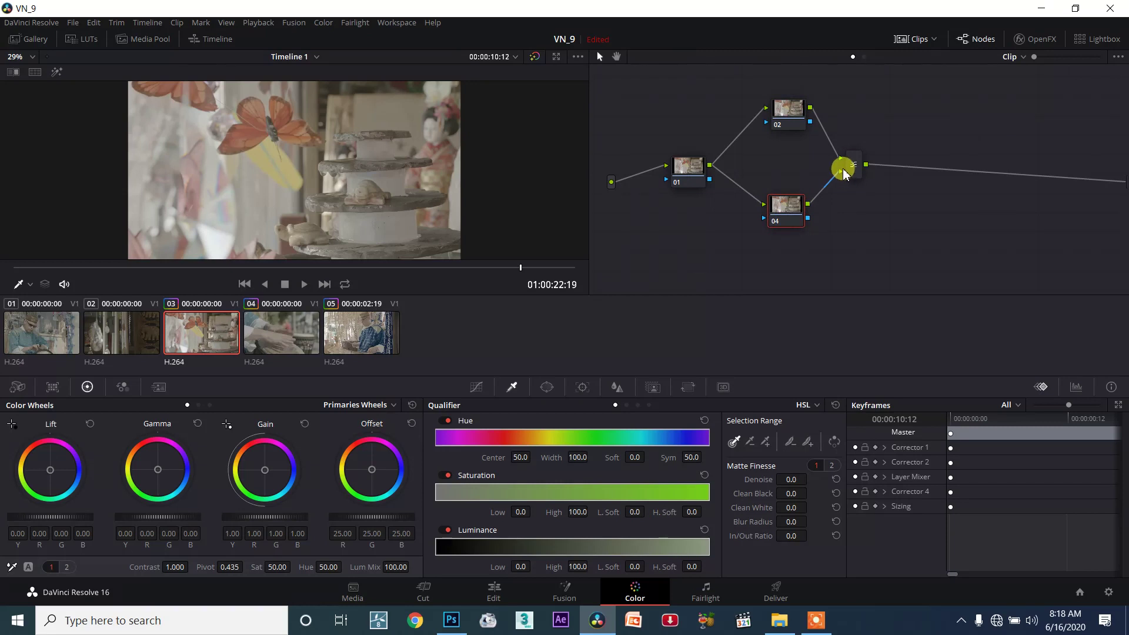
pyautogui.moveTo(841, 176); pyautogui.dragTo(841, 172)
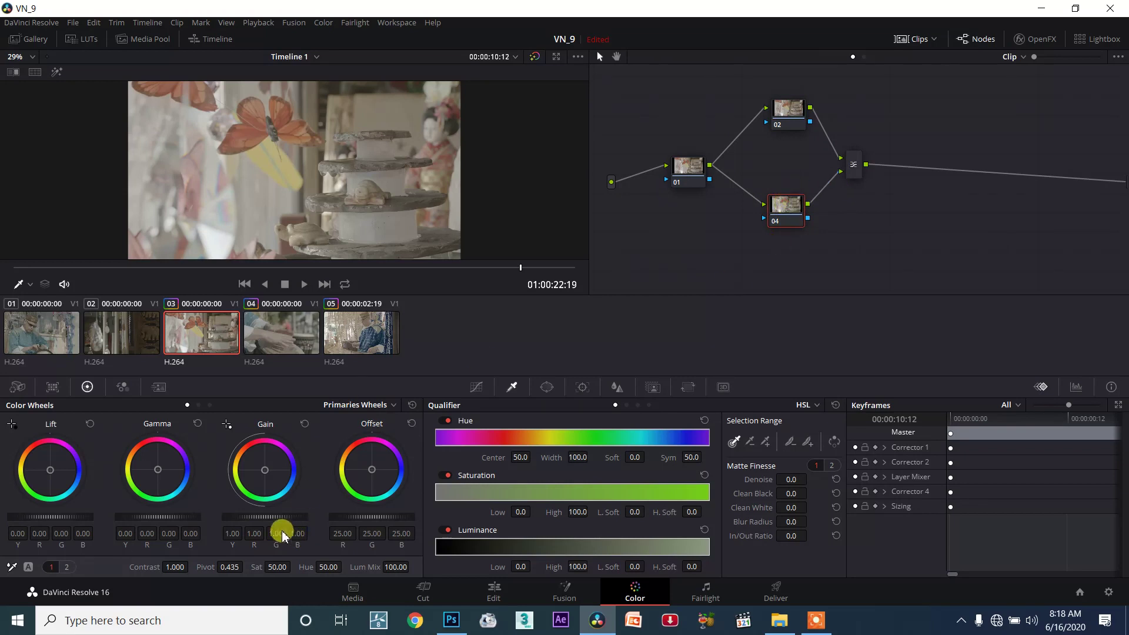
# Tidy the positions of nodes 02 and 04 around the Layer Mixer.
pyautogui.moveTo(786, 207)
pyautogui.mouseDown()
pyautogui.moveTo(757, 209)
pyautogui.moveTo(782, 202)
pyautogui.mouseUp()
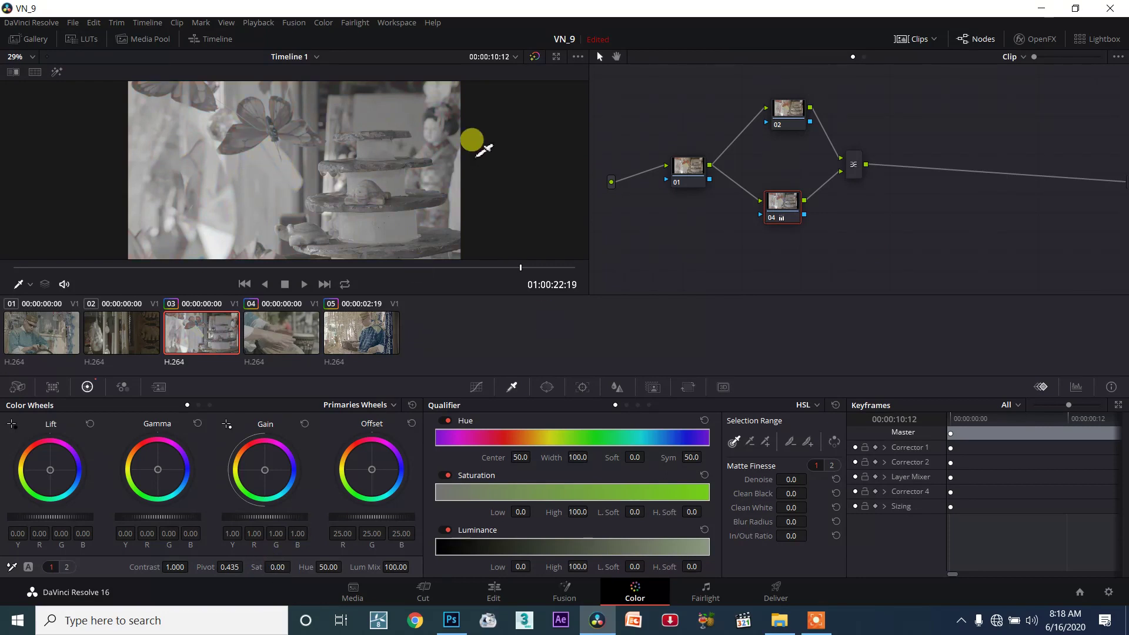
pyautogui.click(781, 121)
pyautogui.moveTo(781, 120); pyautogui.dragTo(766, 133)
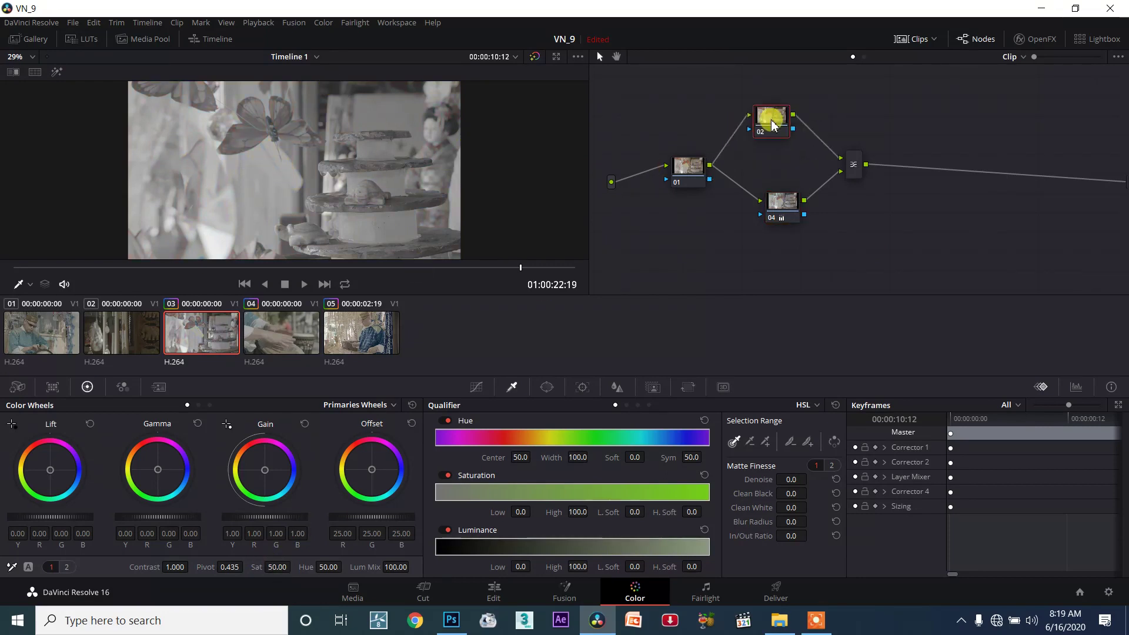
pyautogui.moveTo(785, 210); pyautogui.dragTo(773, 215)
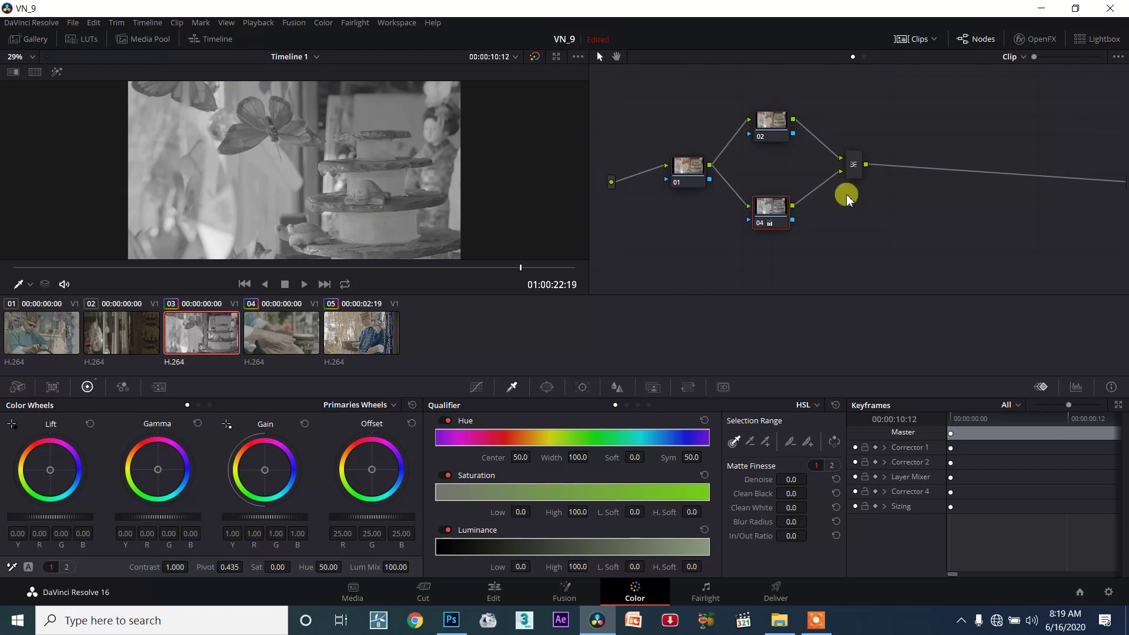
pyautogui.moveTo(778, 122); pyautogui.dragTo(779, 110)
# View the Layer Mixer's Composite Mode options, then switch to Photoshop.
pyautogui.click(853, 167)
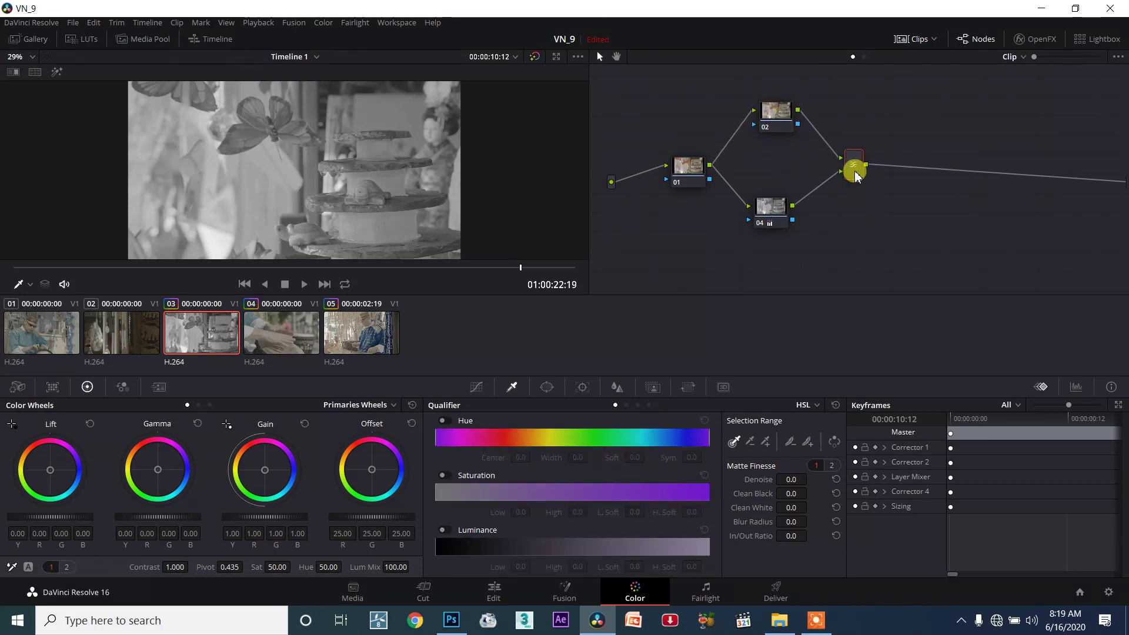
pyautogui.rightClick(854, 170)
pyautogui.moveTo(913, 250)
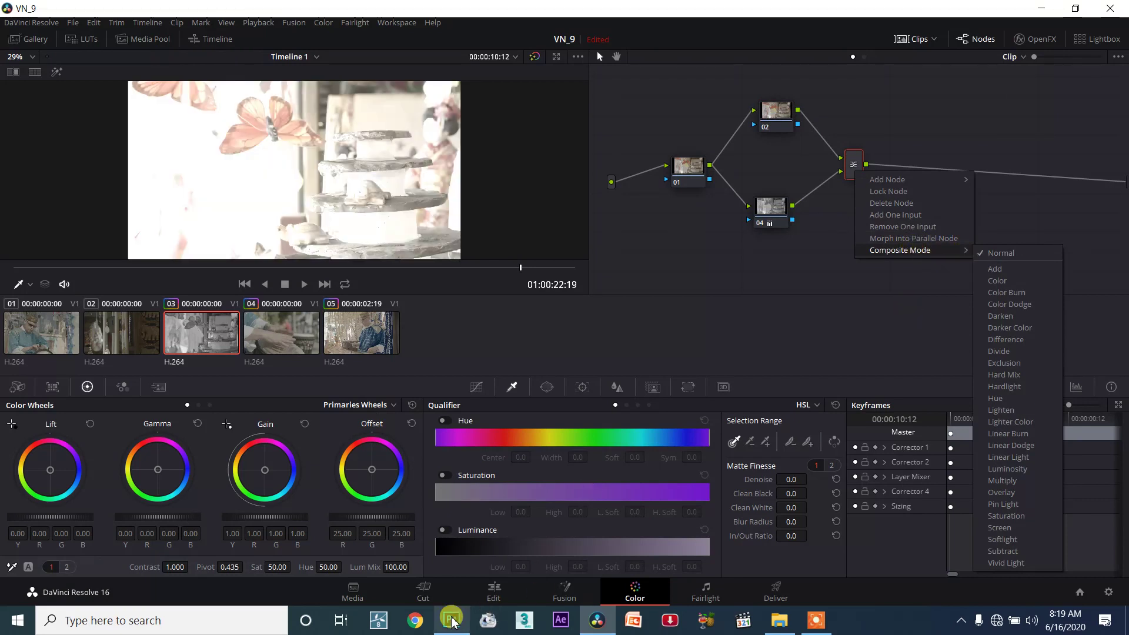
pyautogui.click(468, 570)
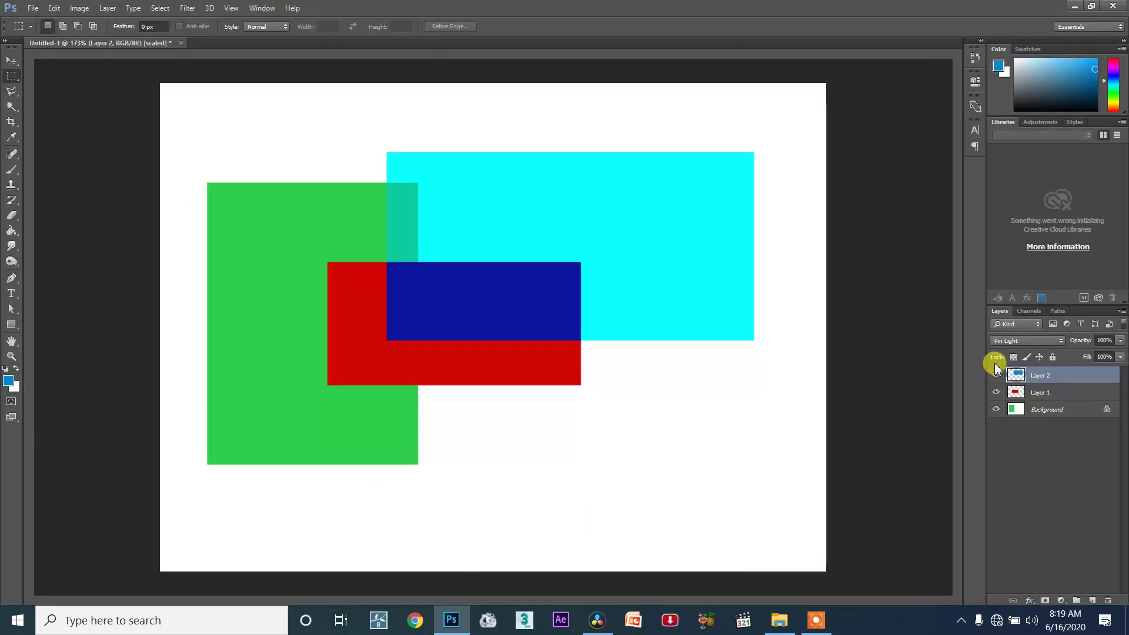
# Reset Layer 2 to Normal, then set its blend mode to Multiply.
pyautogui.click(1024, 342)
pyautogui.click(1008, 352)
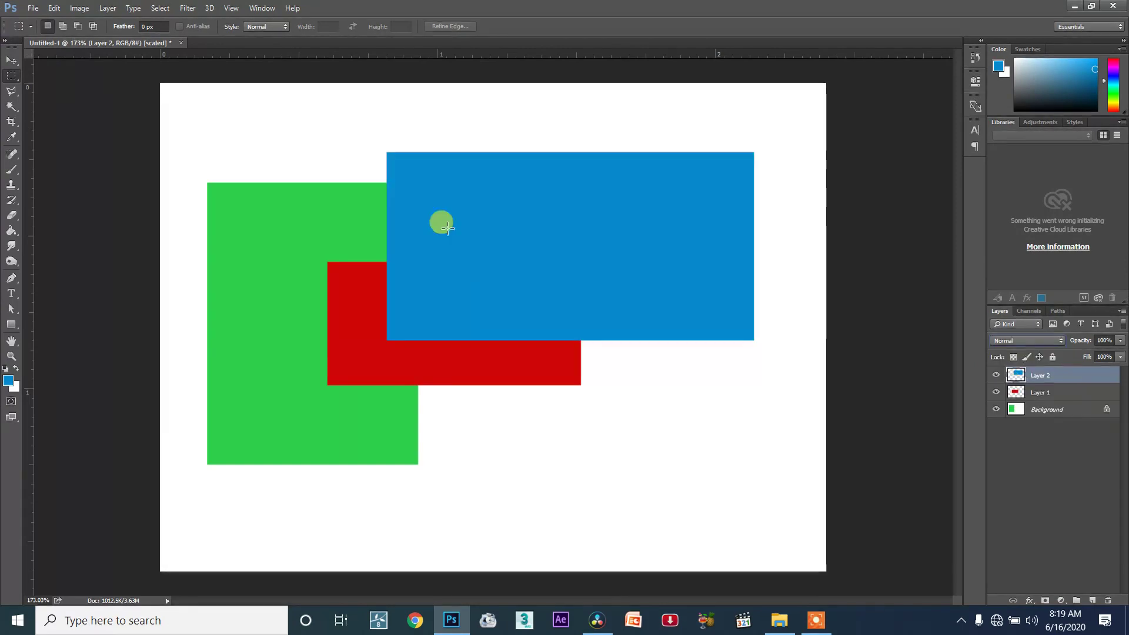
pyautogui.click(1006, 341)
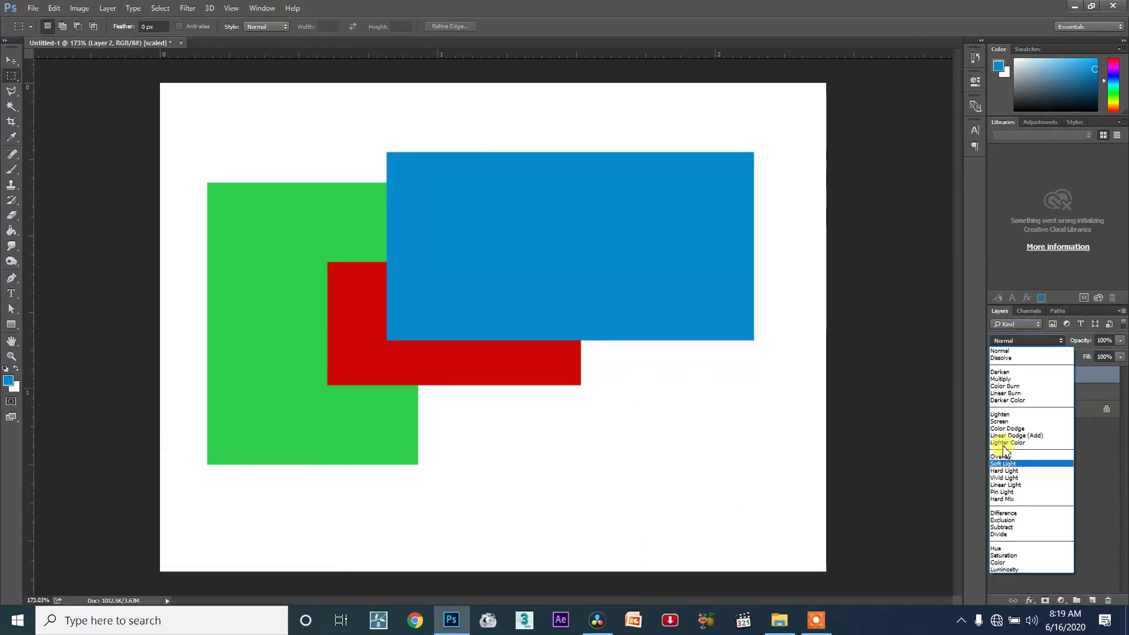
pyautogui.click(1003, 379)
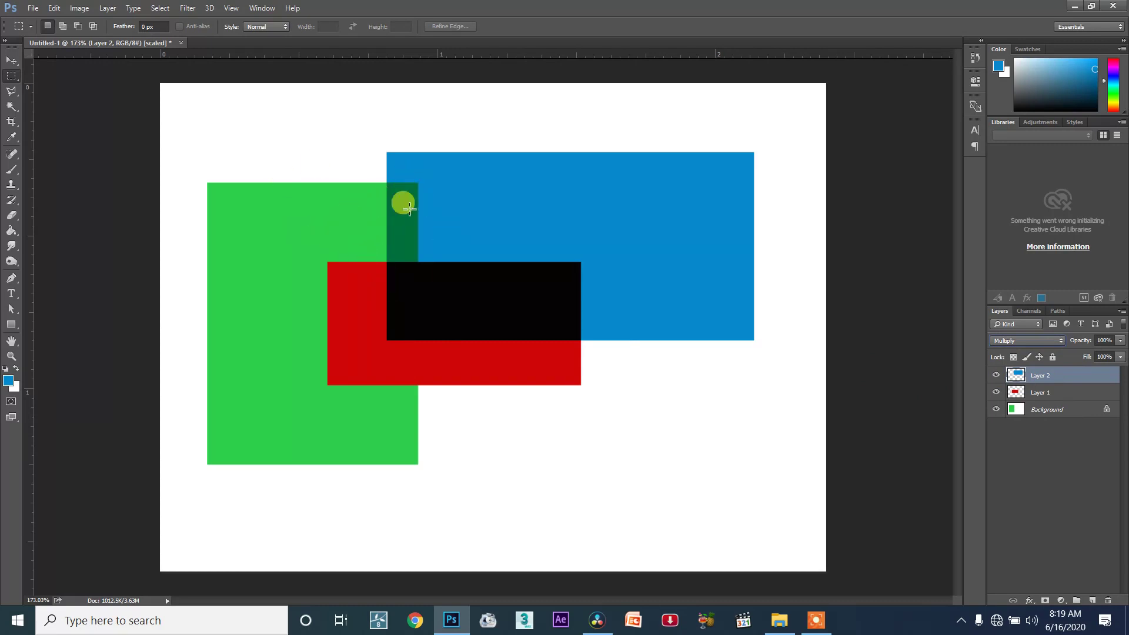
pyautogui.click(486, 370)
pyautogui.click(373, 307)
# Set Layer 1, the red rectangle, to Multiply blending too.
pyautogui.click(1035, 395)
pyautogui.click(1037, 340)
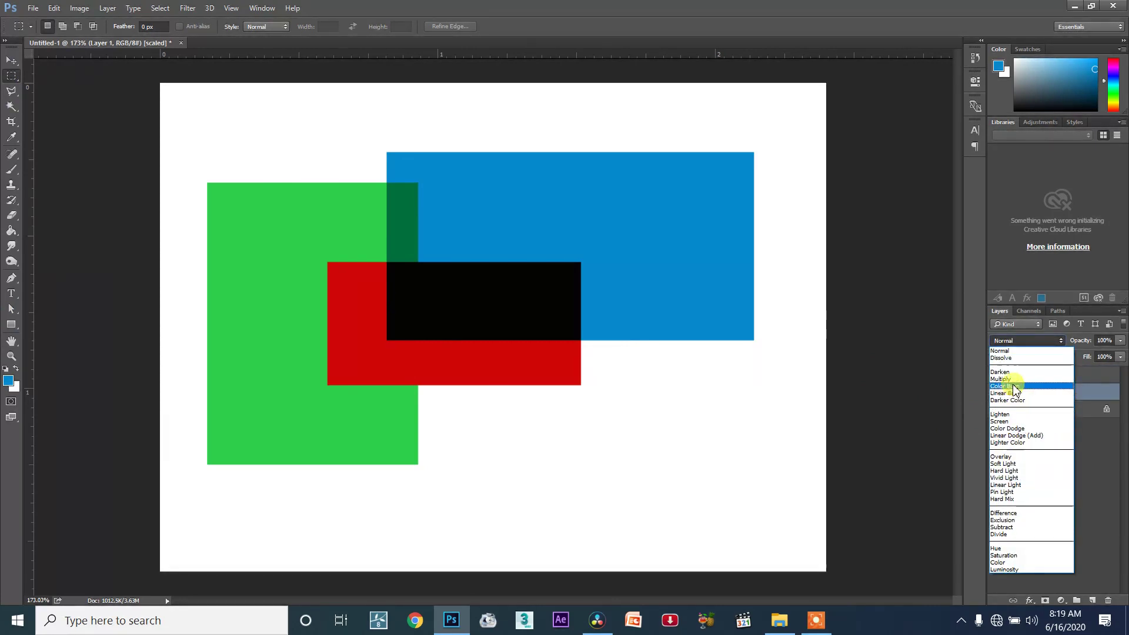
pyautogui.click(1014, 379)
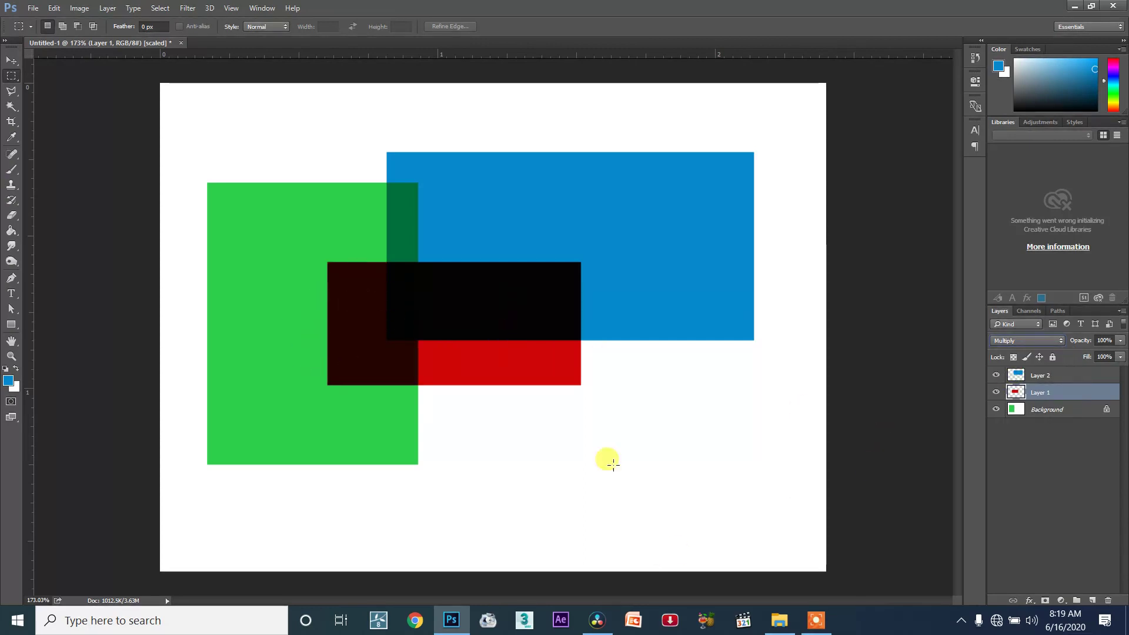
# Back in Resolve, try Add on the Layer Mixer, then settle on Vivid Light composite mode.
pyautogui.click(600, 630)
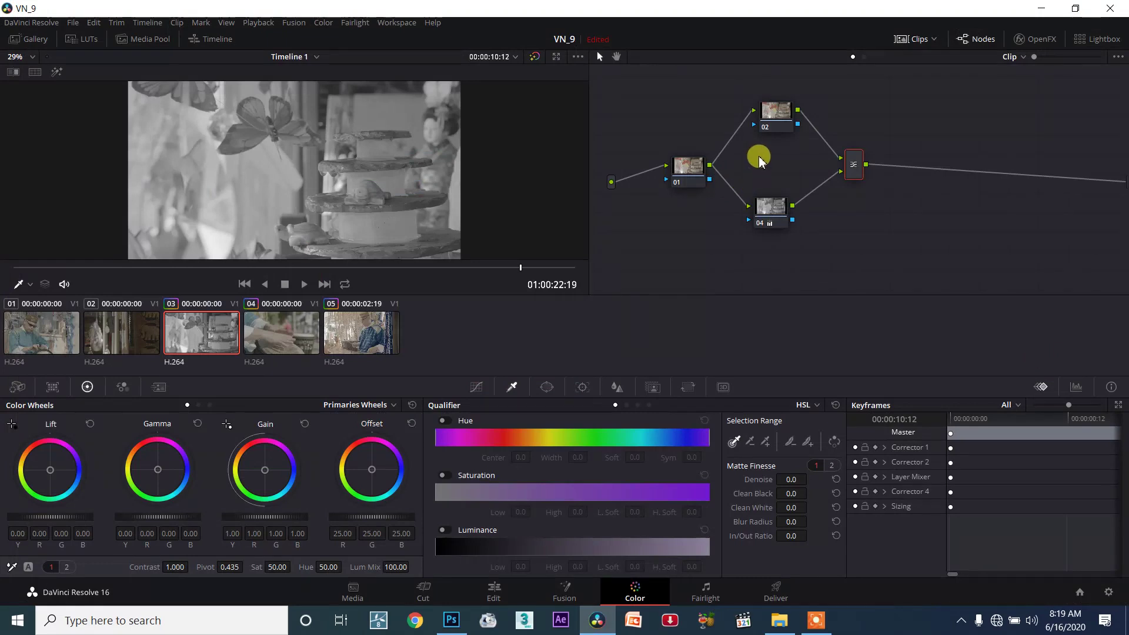
pyautogui.click(772, 120)
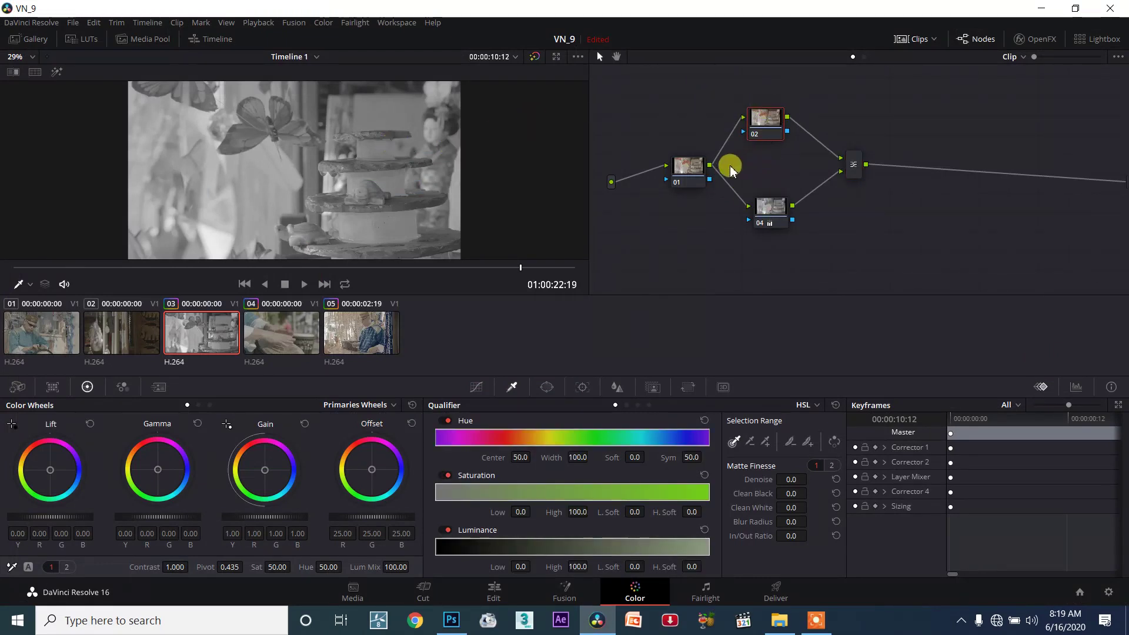
pyautogui.rightClick(854, 175)
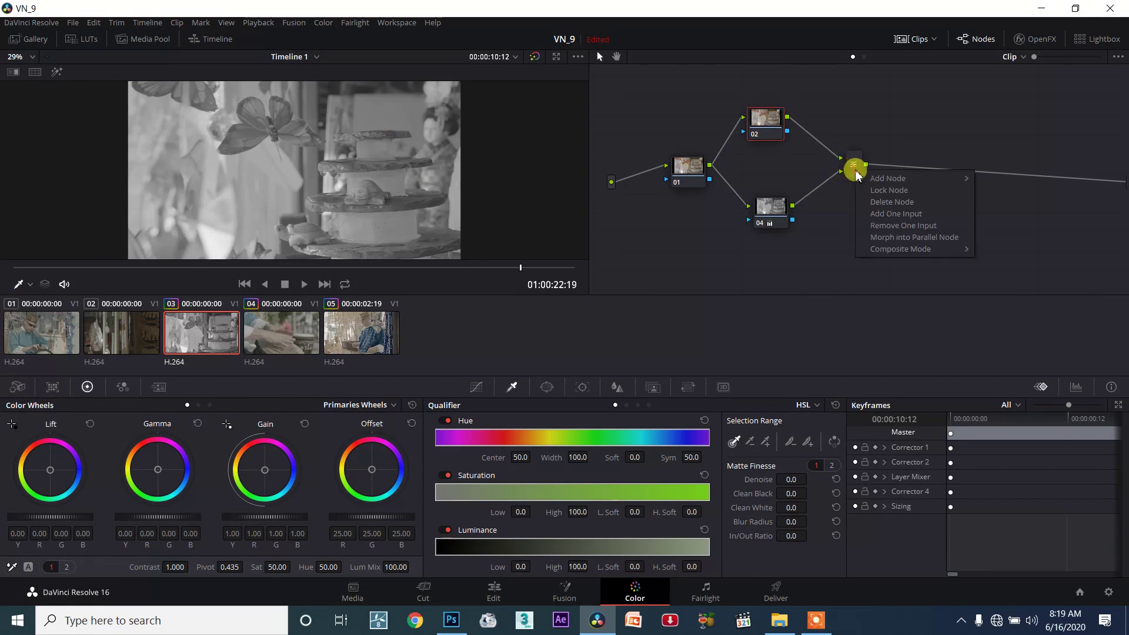
pyautogui.moveTo(888, 252)
pyautogui.click(995, 266)
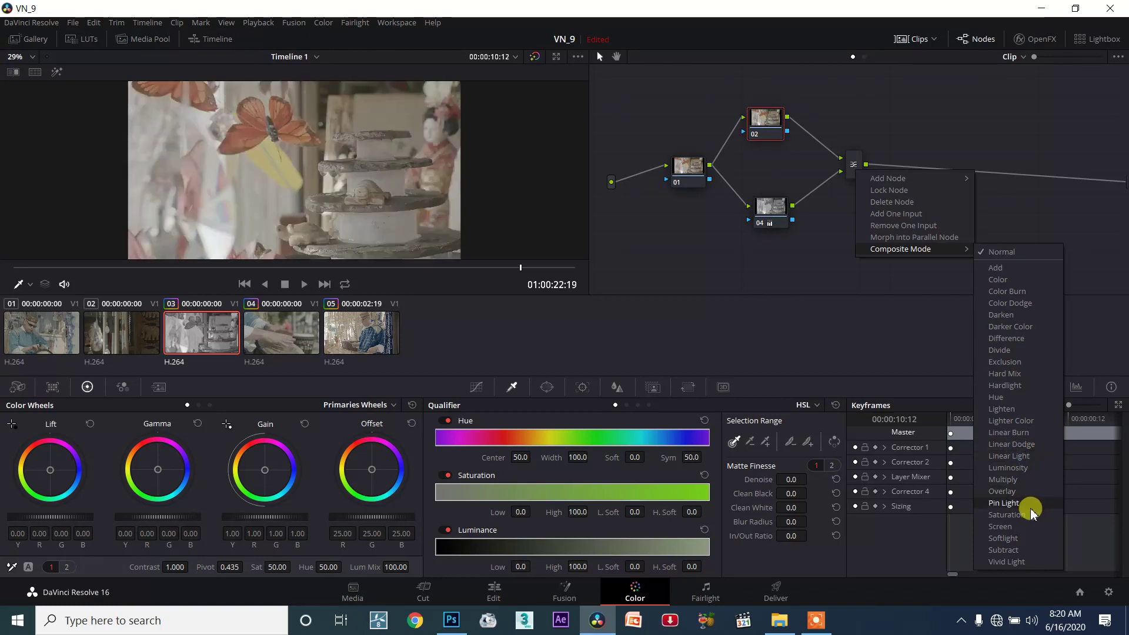
pyautogui.click(1036, 563)
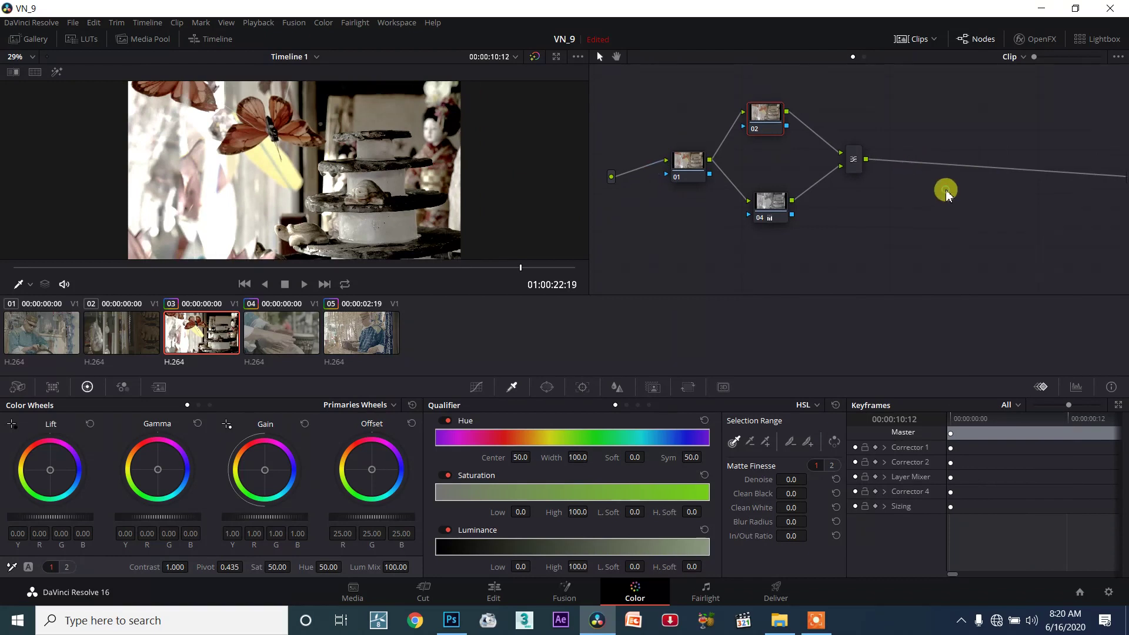
# Reconnect the Layer Mixer's output to the main node output.
pyautogui.moveTo(859, 224); pyautogui.dragTo(857, 181)
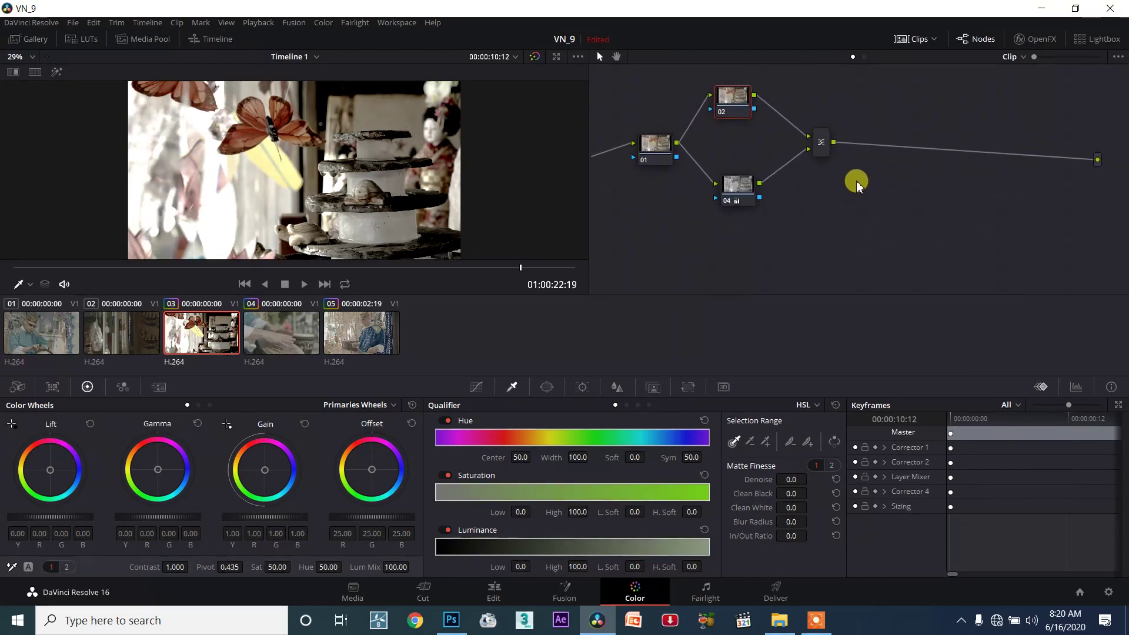
pyautogui.moveTo(703, 155); pyautogui.dragTo(1099, 159)
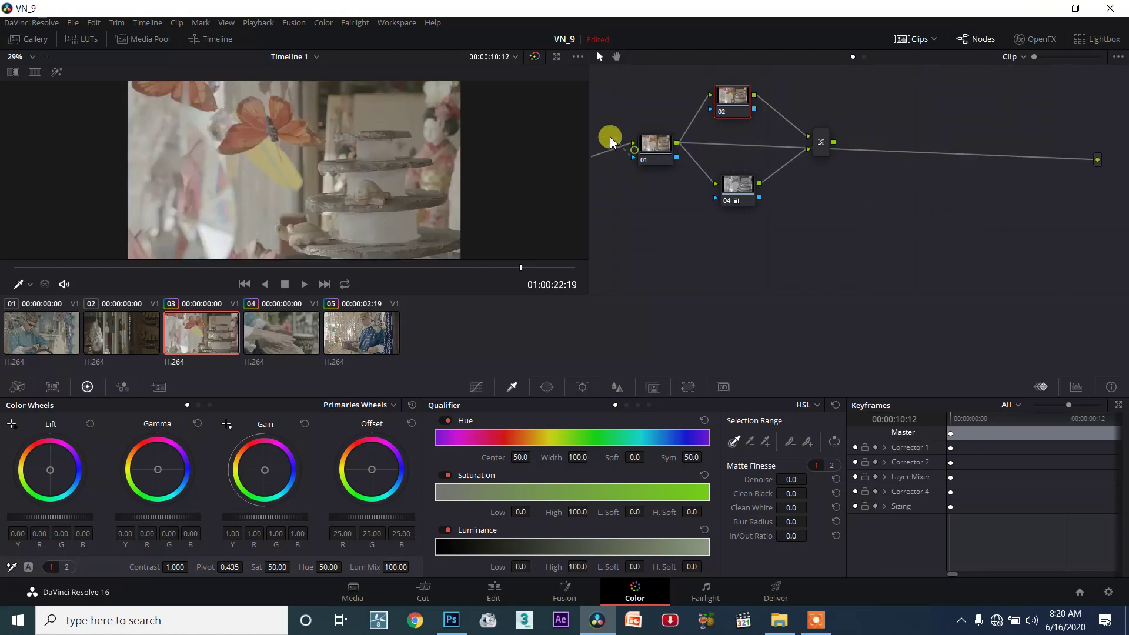
pyautogui.moveTo(836, 144); pyautogui.dragTo(1098, 160)
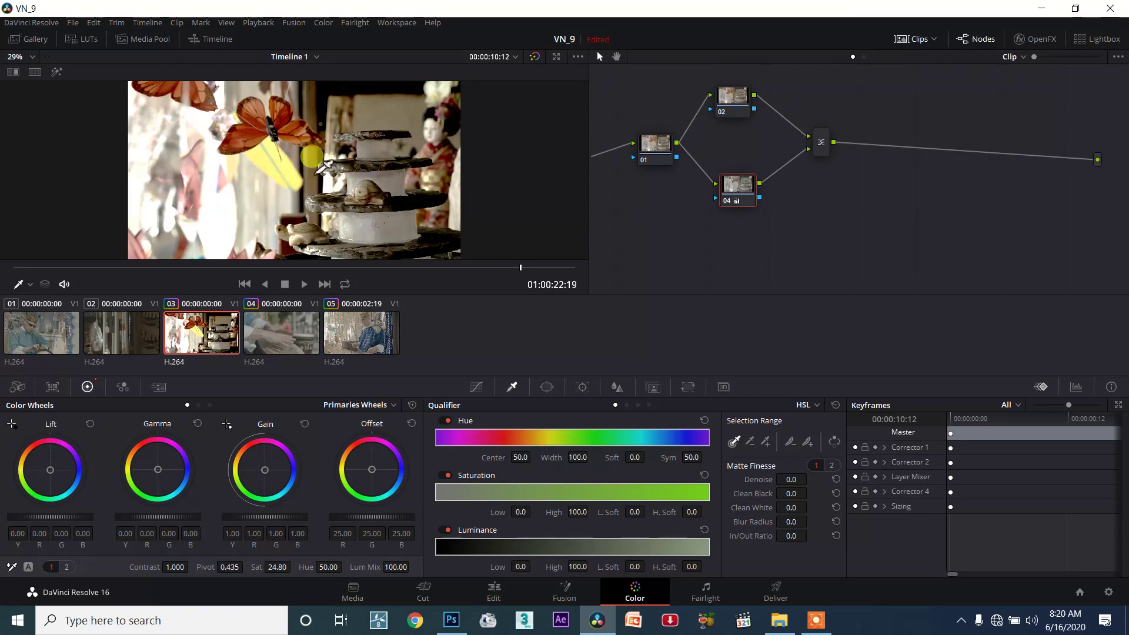
# Raise node 02's master gamma slightly to 0.03.
pyautogui.click(730, 103)
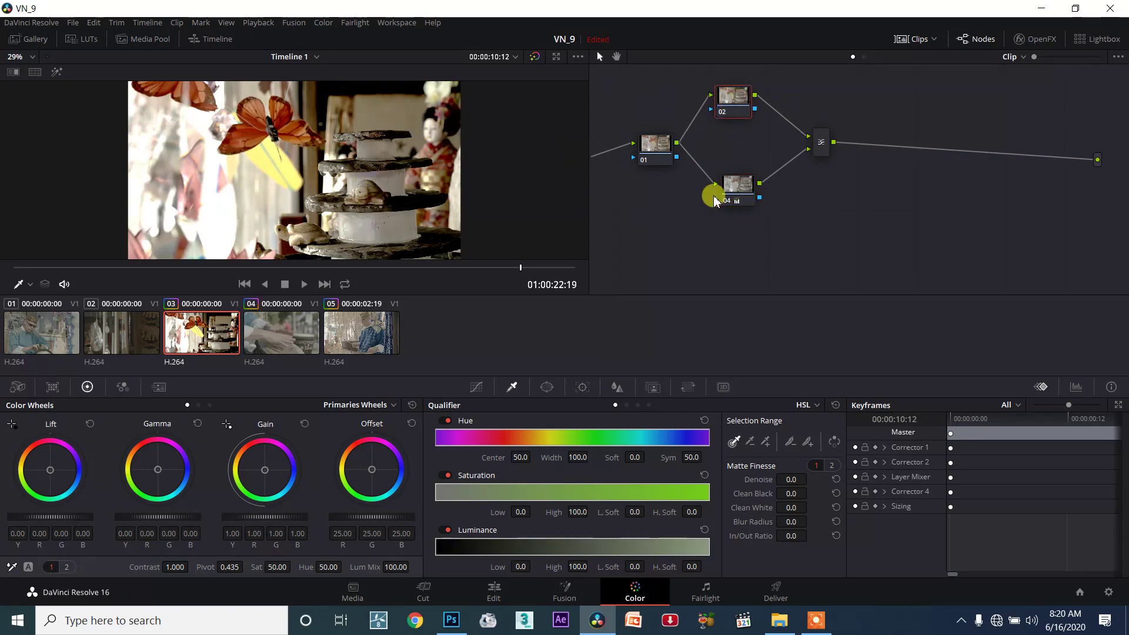
pyautogui.click(170, 518)
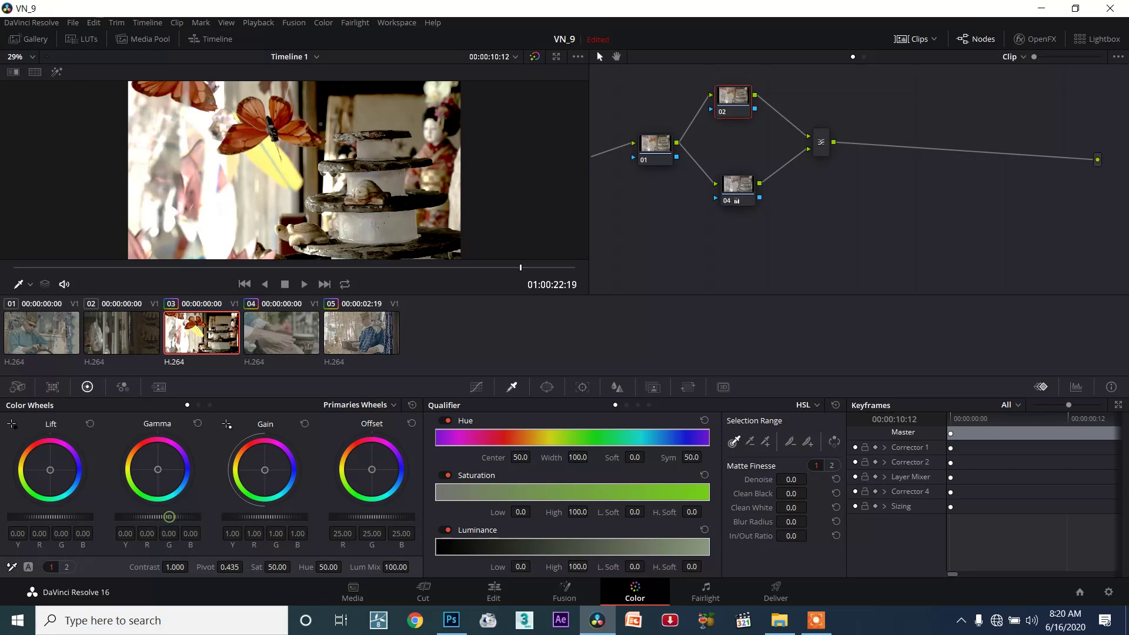
pyautogui.moveTo(169, 519); pyautogui.dragTo(183, 519)
pyautogui.click(394, 530)
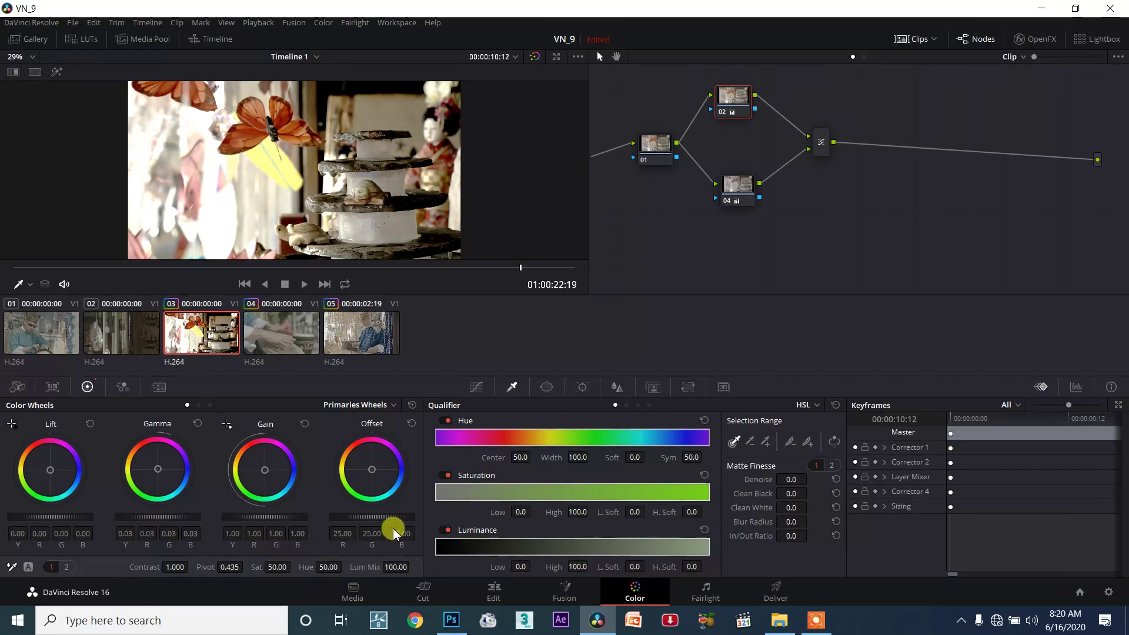
pyautogui.click(737, 214)
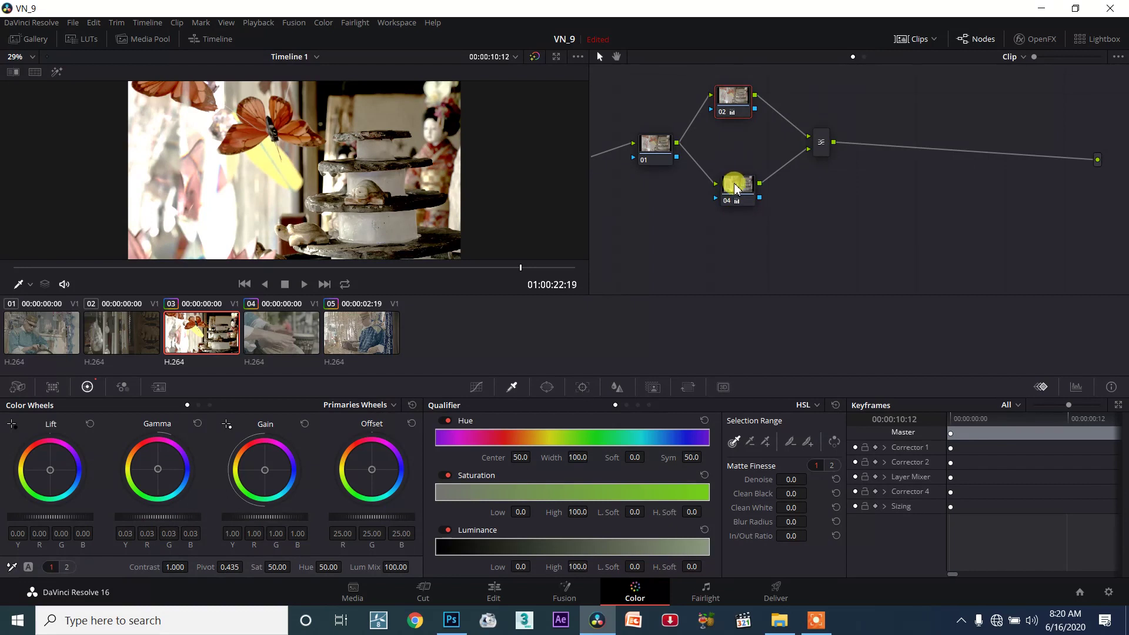
pyautogui.moveTo(735, 187)
pyautogui.mouseDown()
pyautogui.moveTo(725, 187)
pyautogui.moveTo(737, 192)
pyautogui.mouseUp()
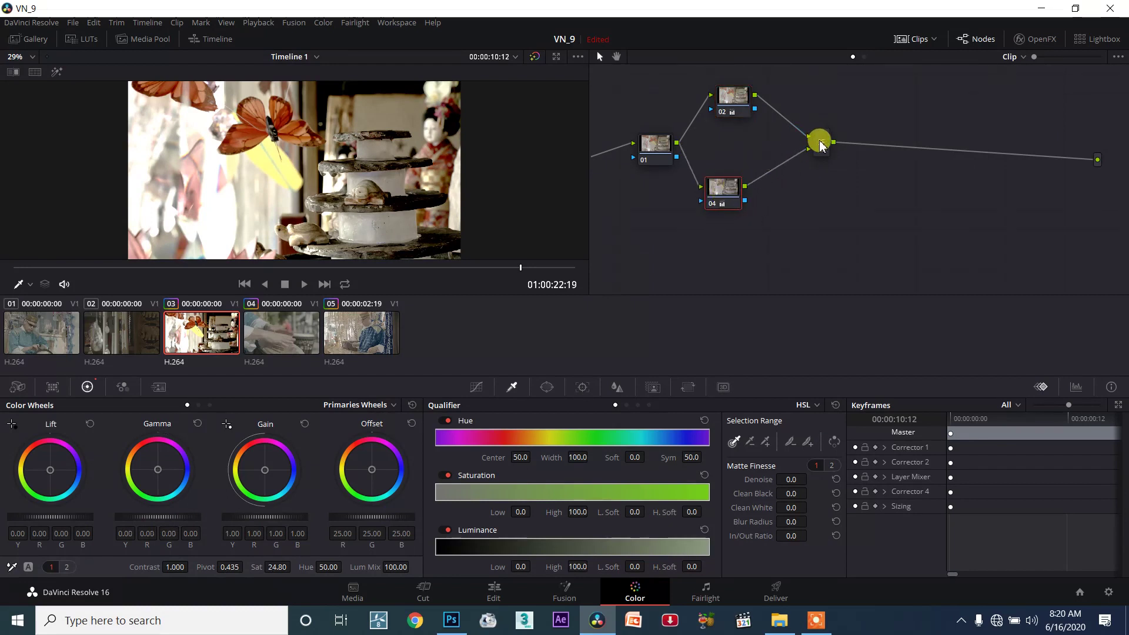
# Reconfirm Vivid Light on the Layer Mixer and raise node 04's master lift to 0.05.
pyautogui.click(822, 146)
pyautogui.rightClick(821, 145)
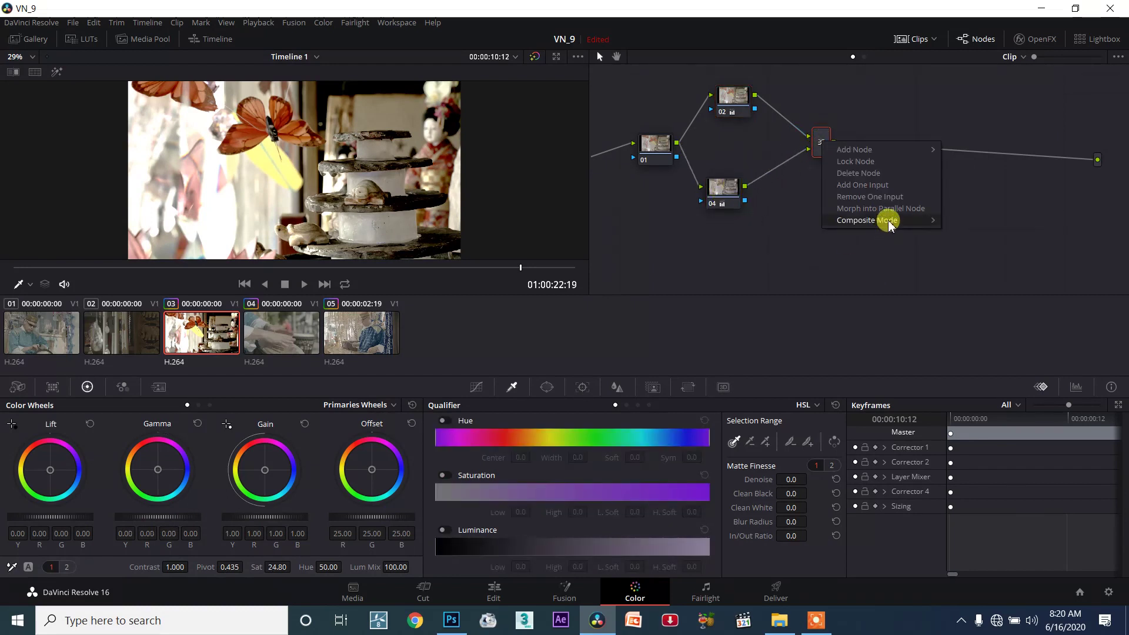
pyautogui.moveTo(890, 223)
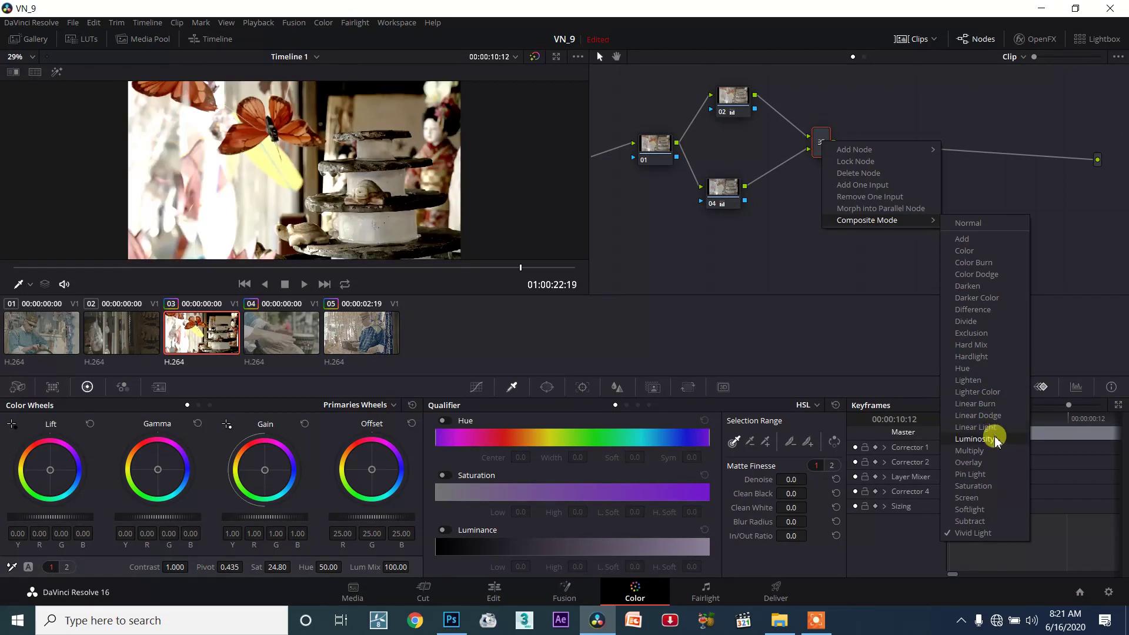
pyautogui.click(1005, 533)
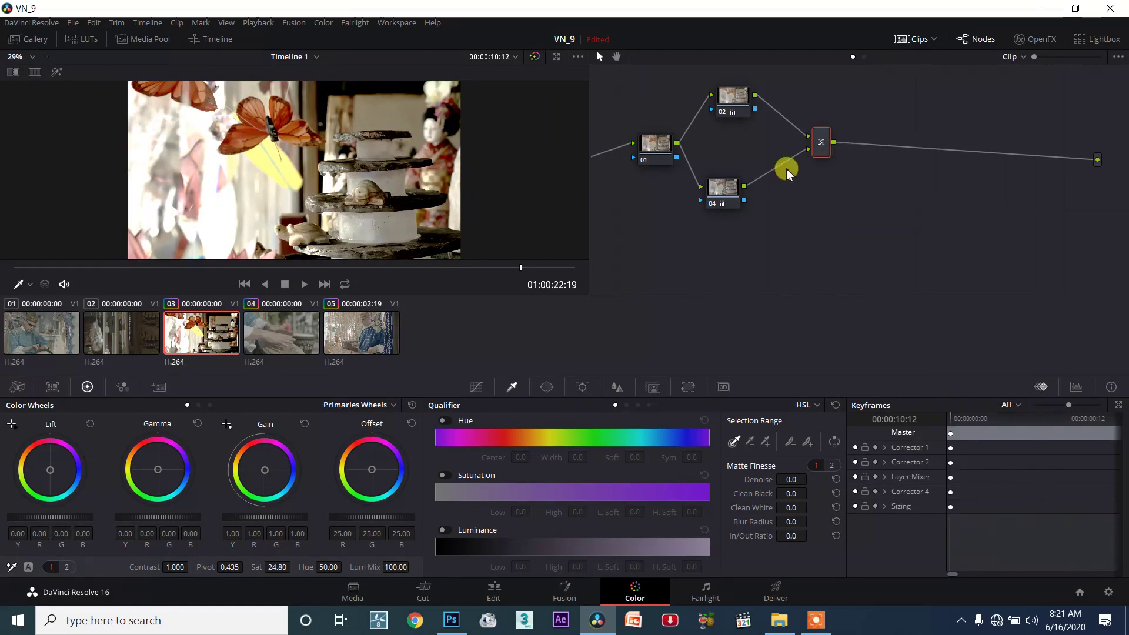
pyautogui.moveTo(722, 188)
pyautogui.mouseDown()
pyautogui.moveTo(759, 172)
pyautogui.moveTo(740, 189)
pyautogui.mouseUp()
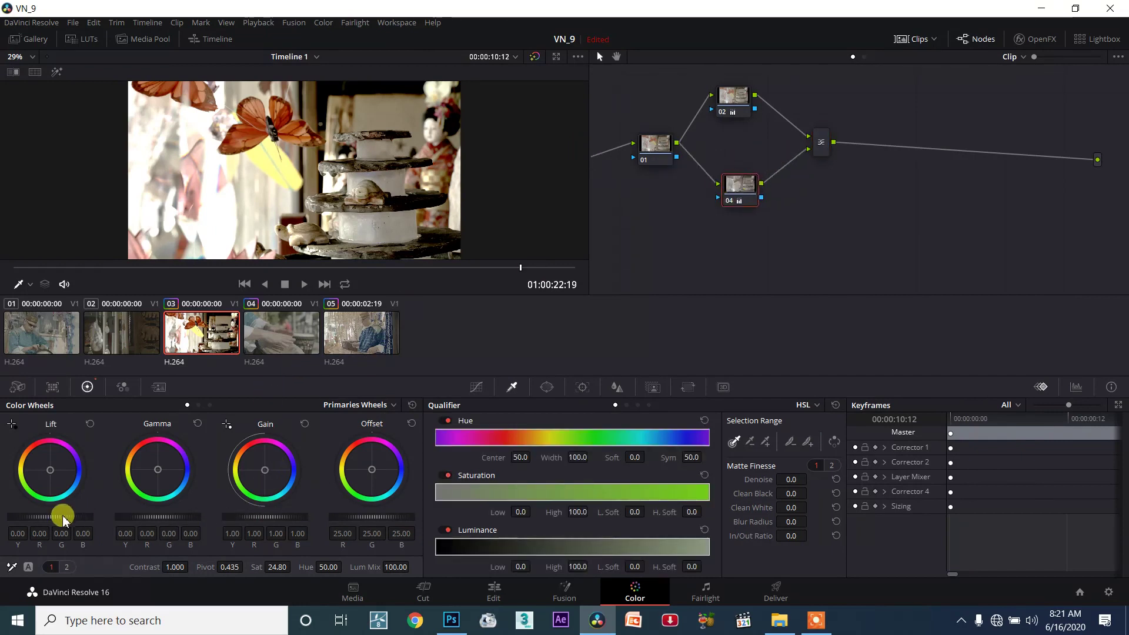
pyautogui.moveTo(62, 518); pyautogui.dragTo(70, 518)
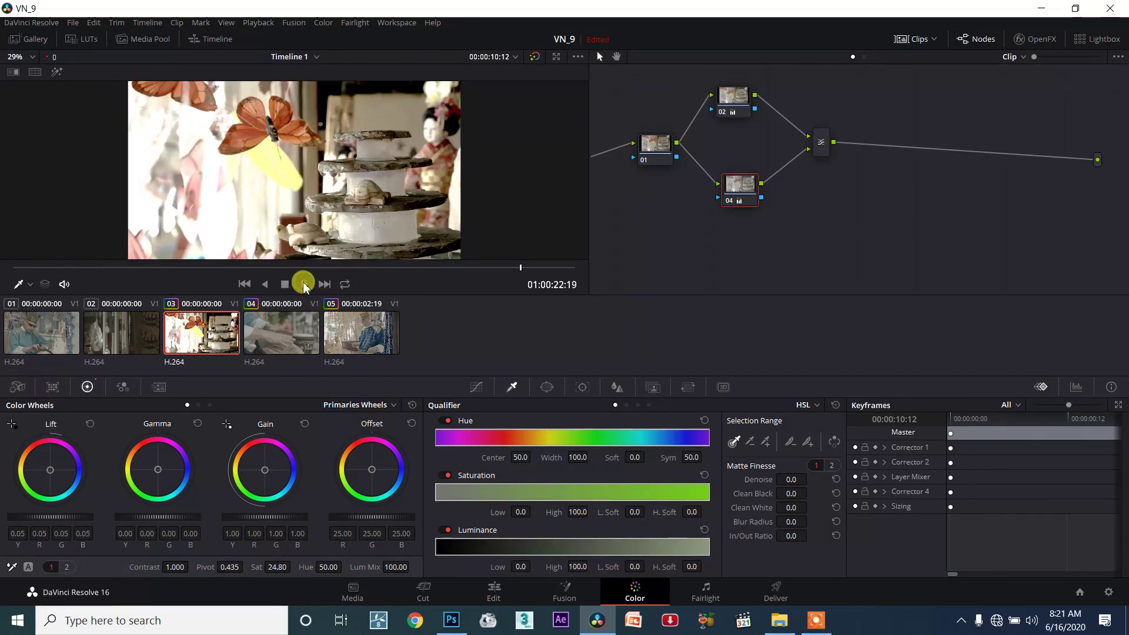
pyautogui.click(304, 285)
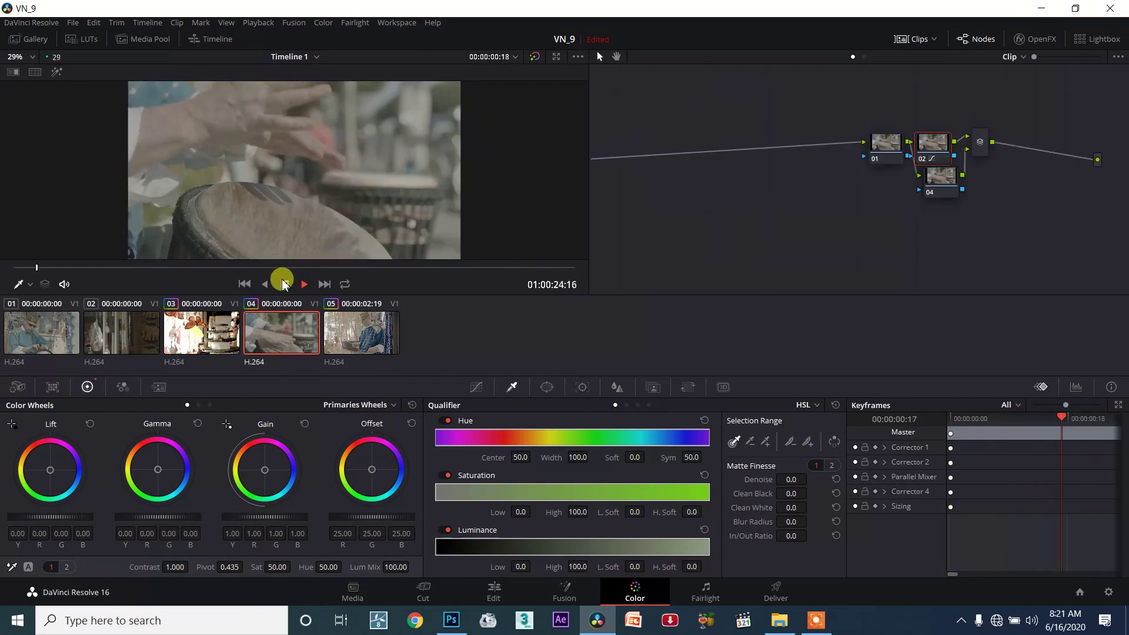
pyautogui.click(283, 284)
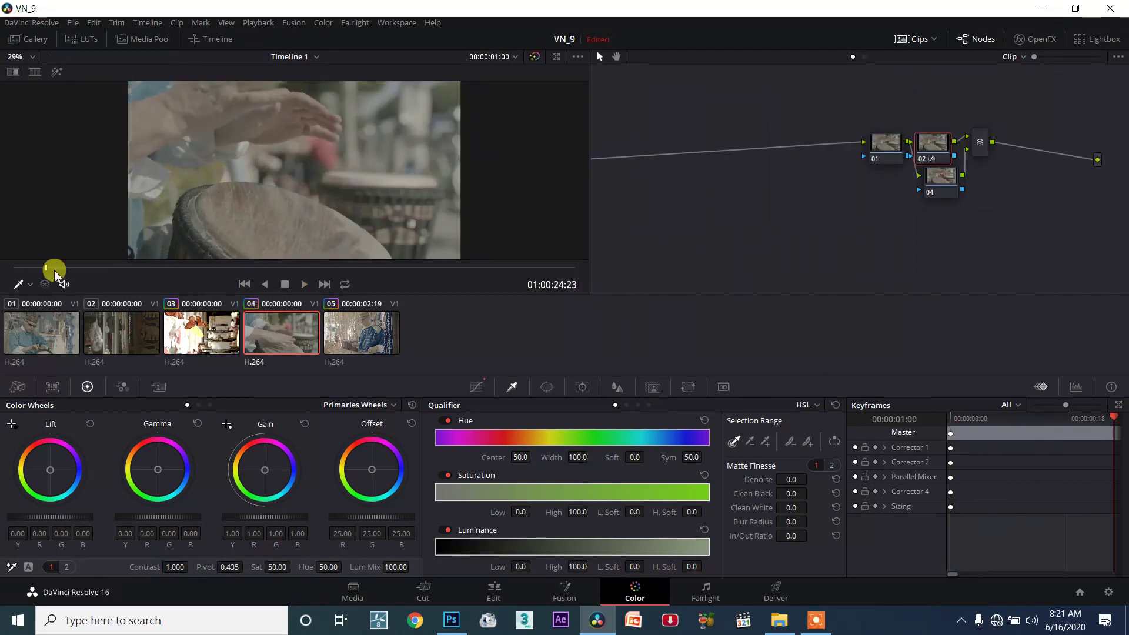
pyautogui.moveTo(25, 264); pyautogui.dragTo(14, 268)
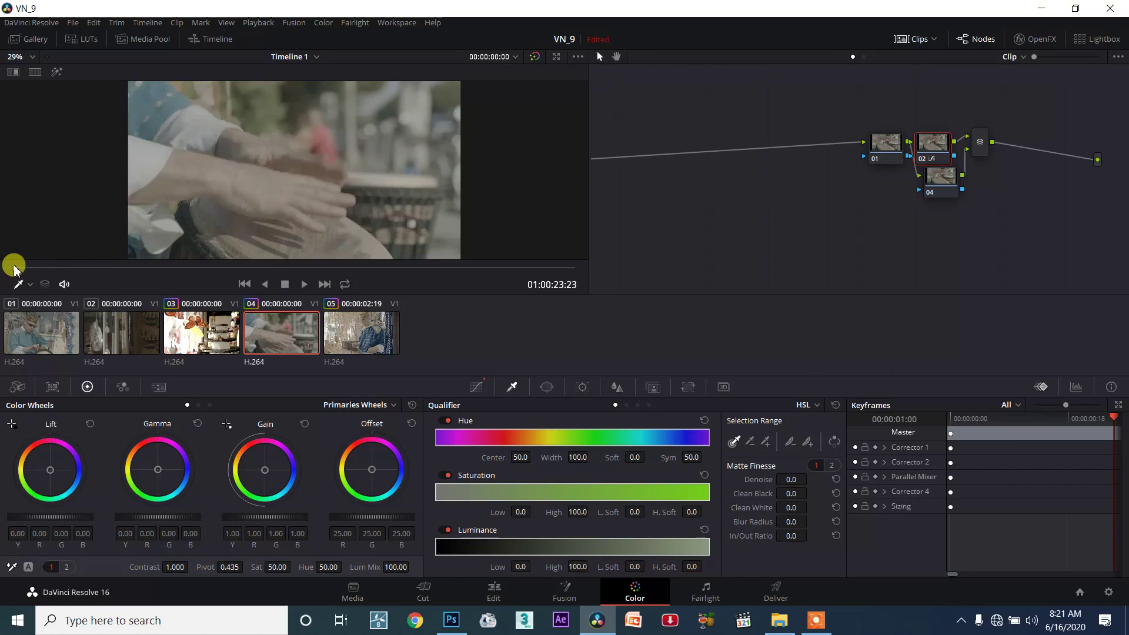
pyautogui.click(203, 328)
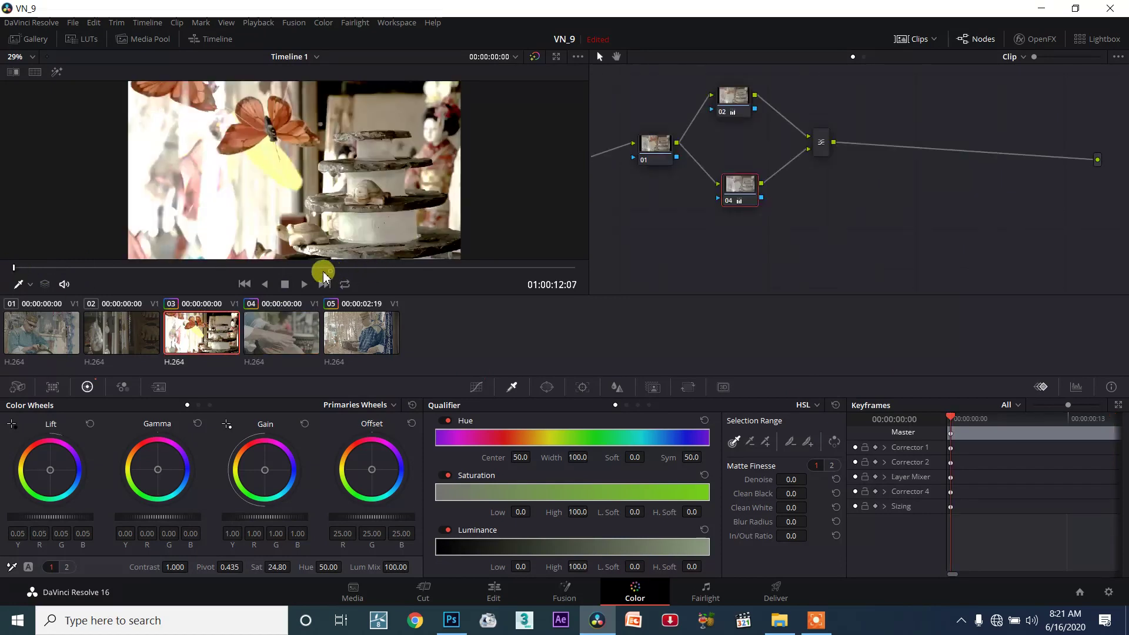
pyautogui.click(193, 268)
pyautogui.click(262, 141)
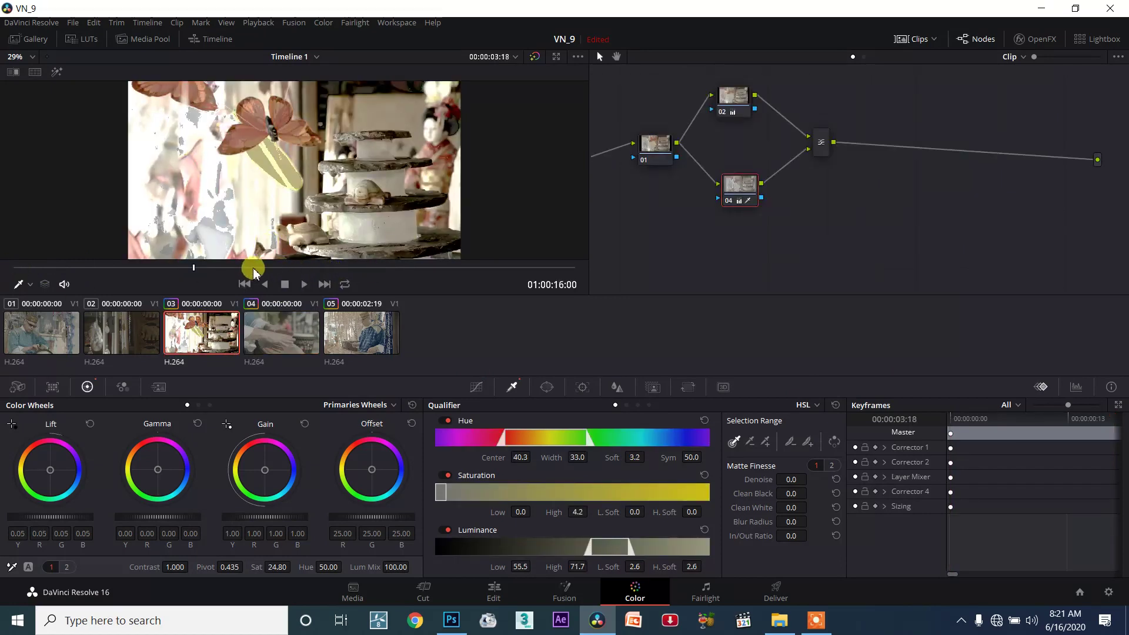
pyautogui.hotkey('ctrl', 'z')
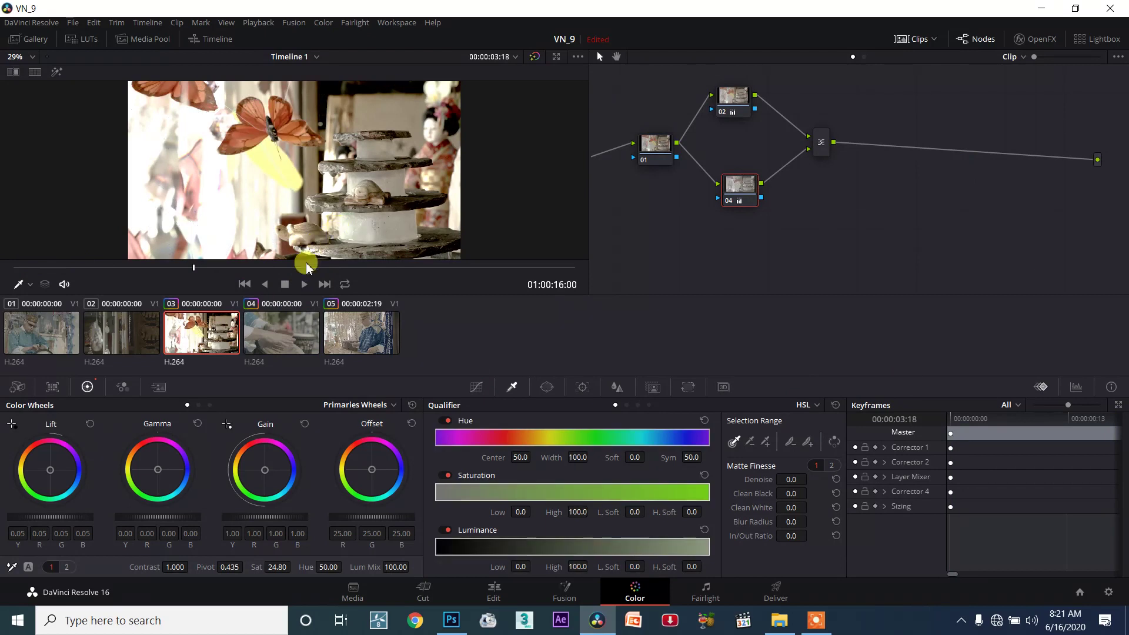
pyautogui.moveTo(320, 269); pyautogui.dragTo(414, 271)
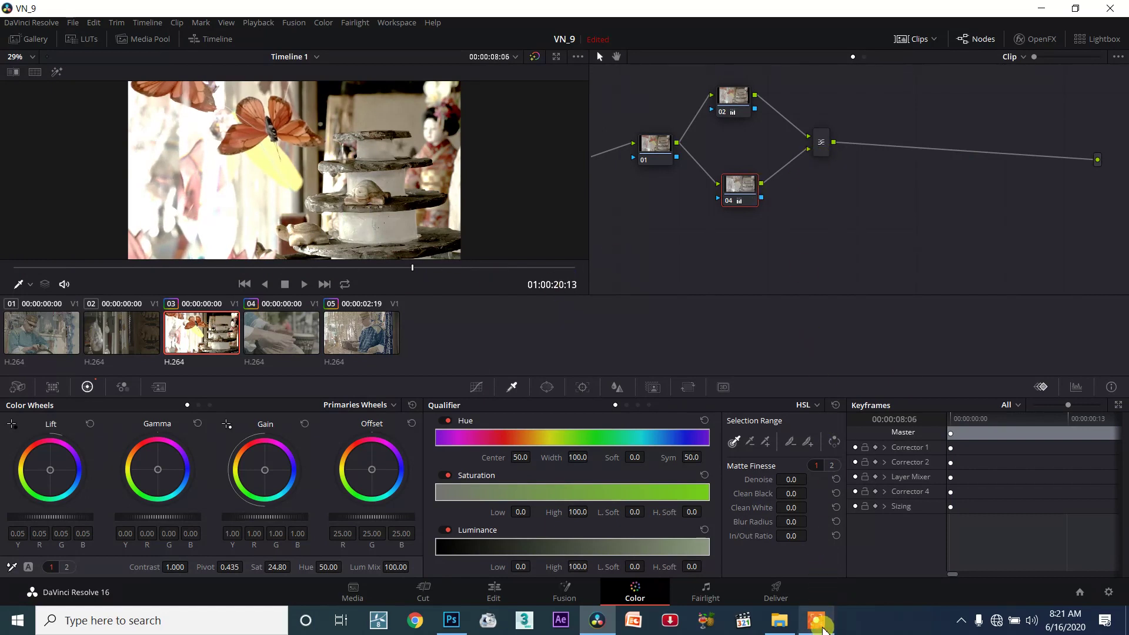
pyautogui.moveTo(824, 628)
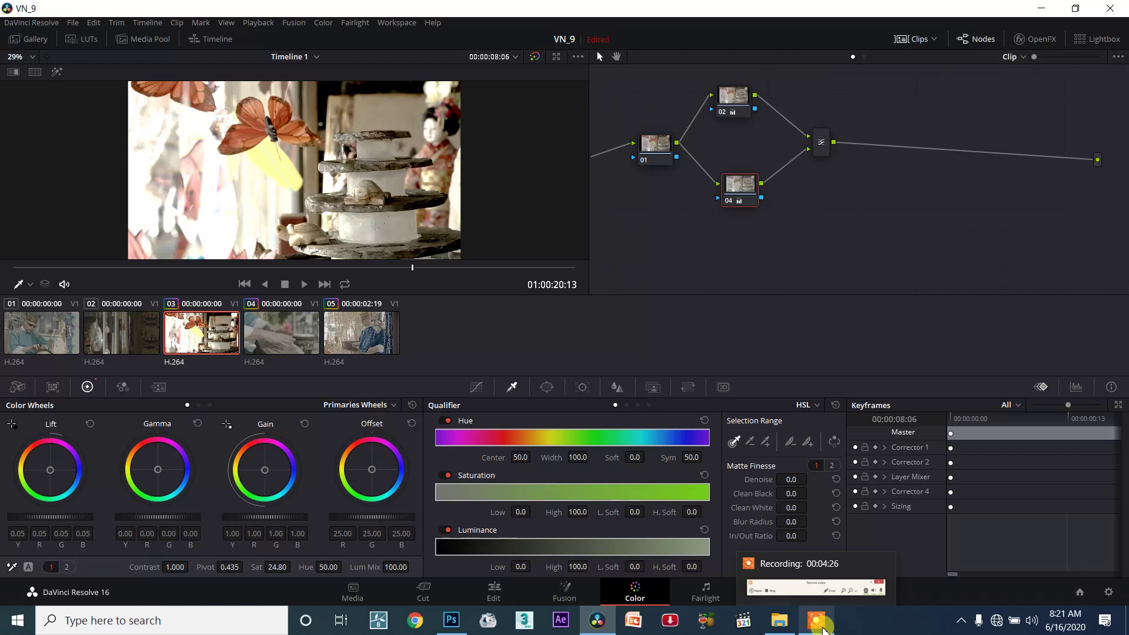